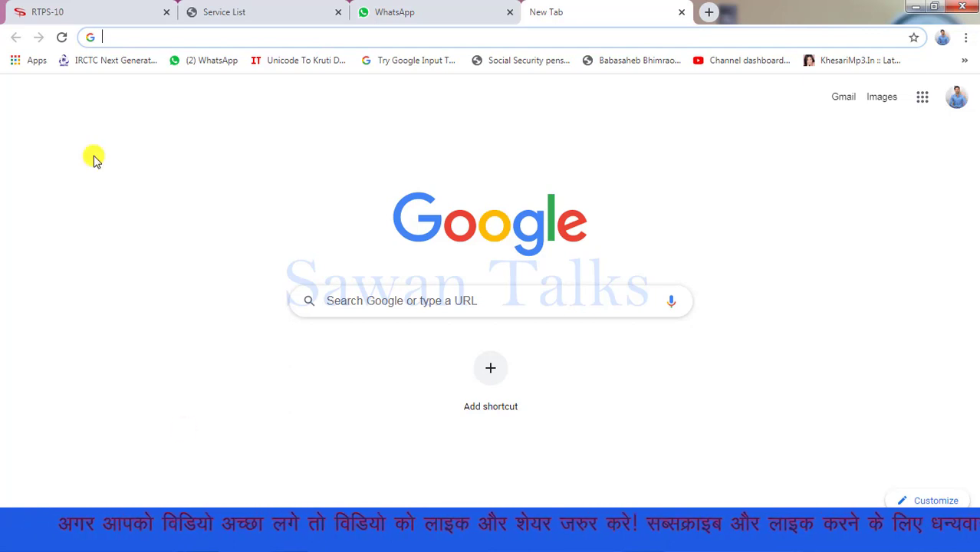
Search Google for 'sarkari result' and open the SarkariResult.com site from the results
text(sa)
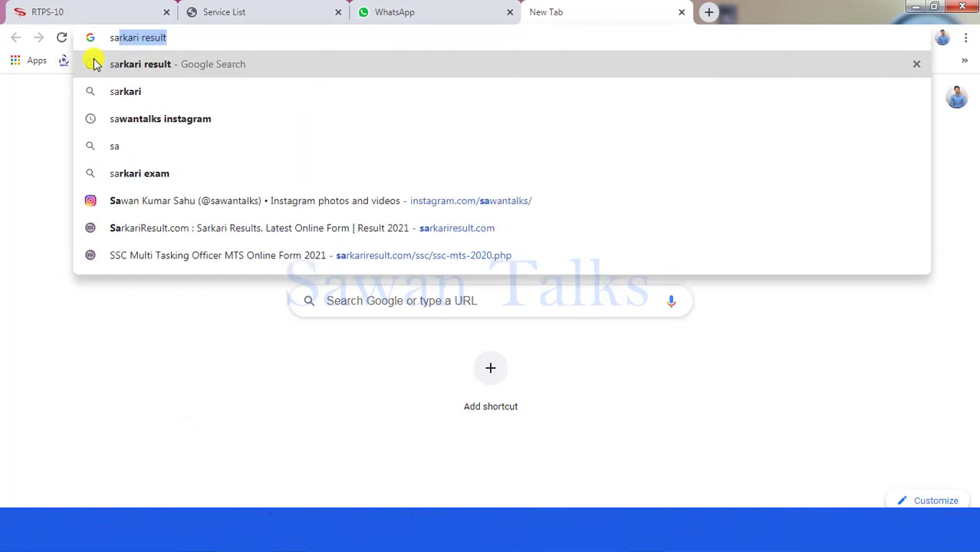
click(95, 64)
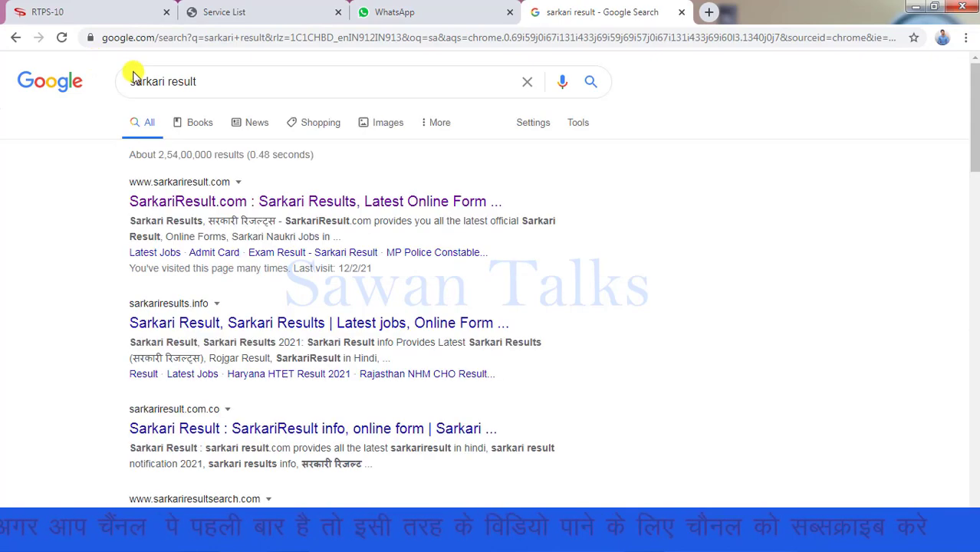
click(206, 205)
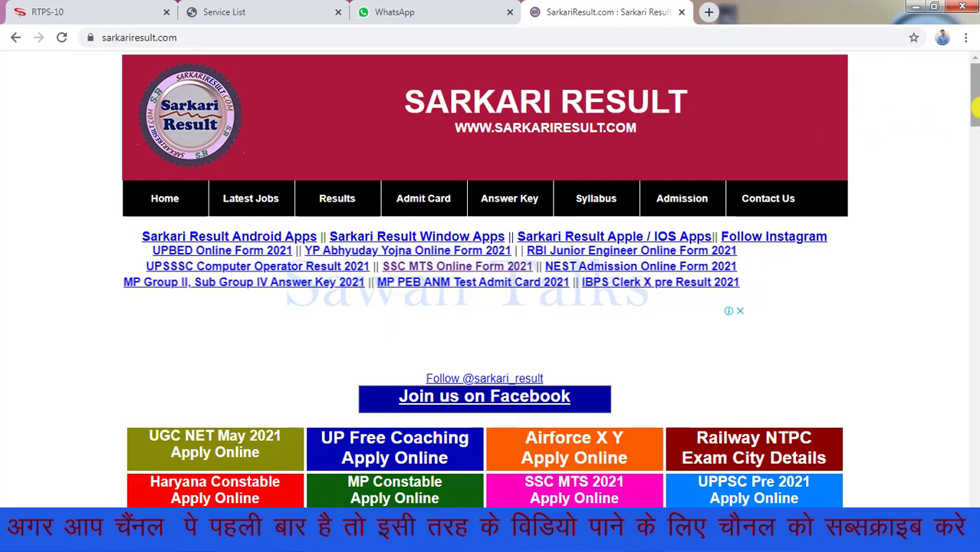
Scroll to the SSC MTS 2020 application steps and open the SSC Registration link
scroll(974, 122, down, 5)
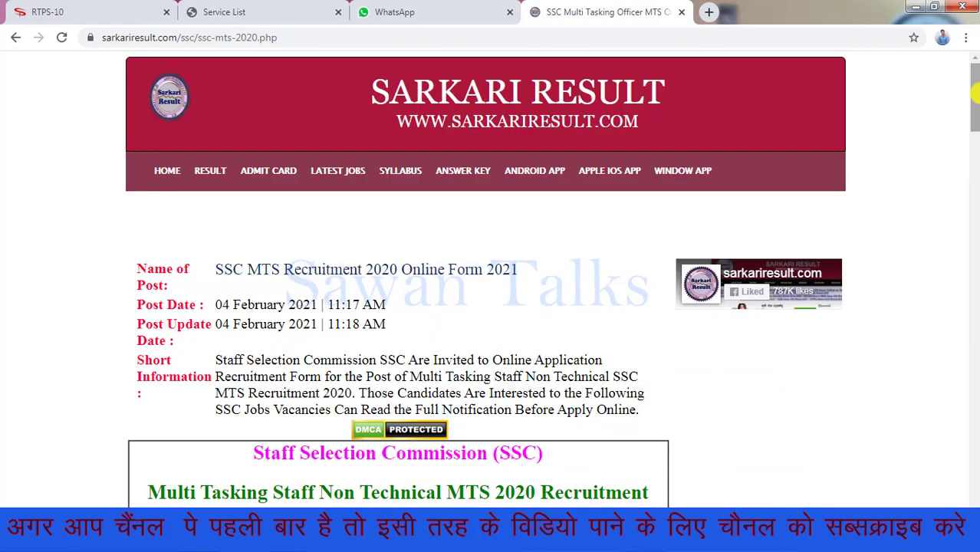
drag(974, 92, 974, 353)
click(537, 292)
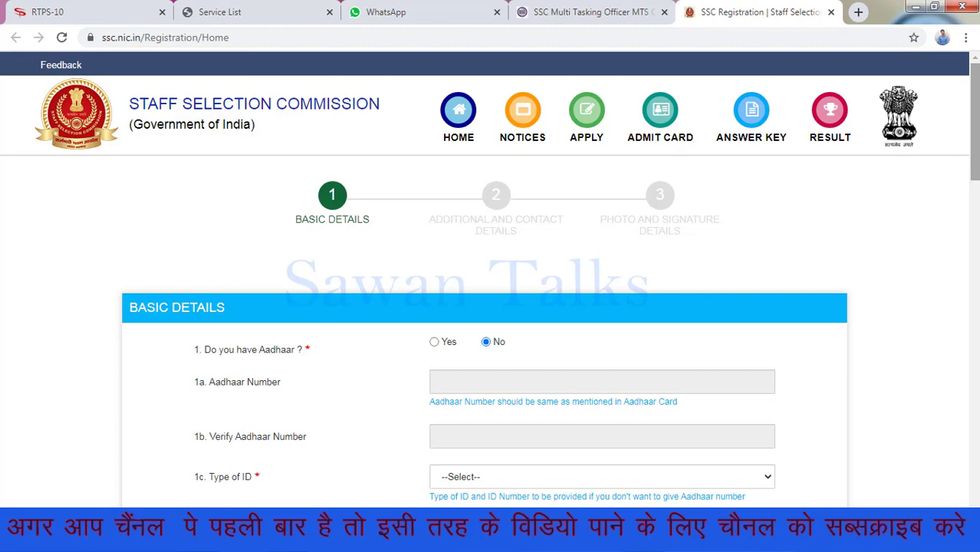
Answer Yes to 'Do you have Aadhaar?' in the Basic Details form
drag(976, 108, 976, 158)
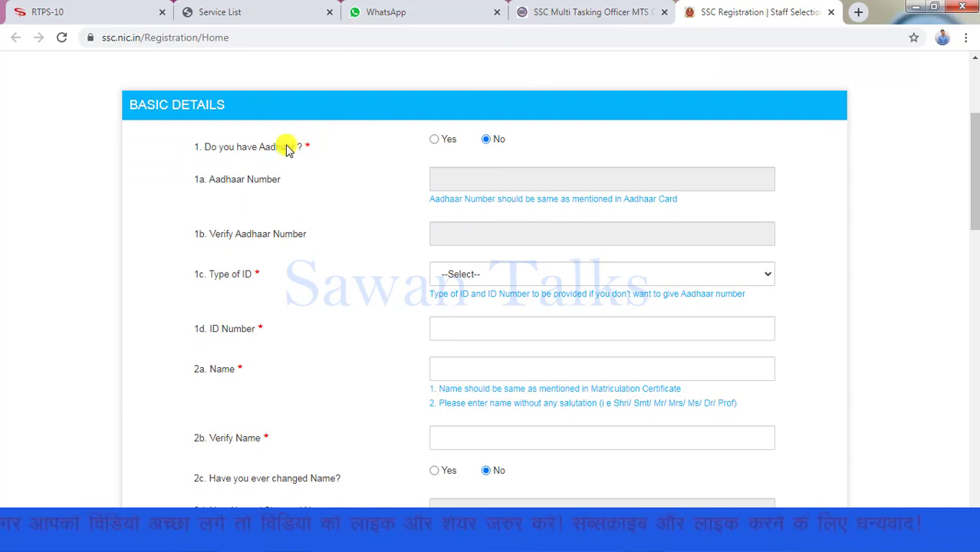
click(435, 142)
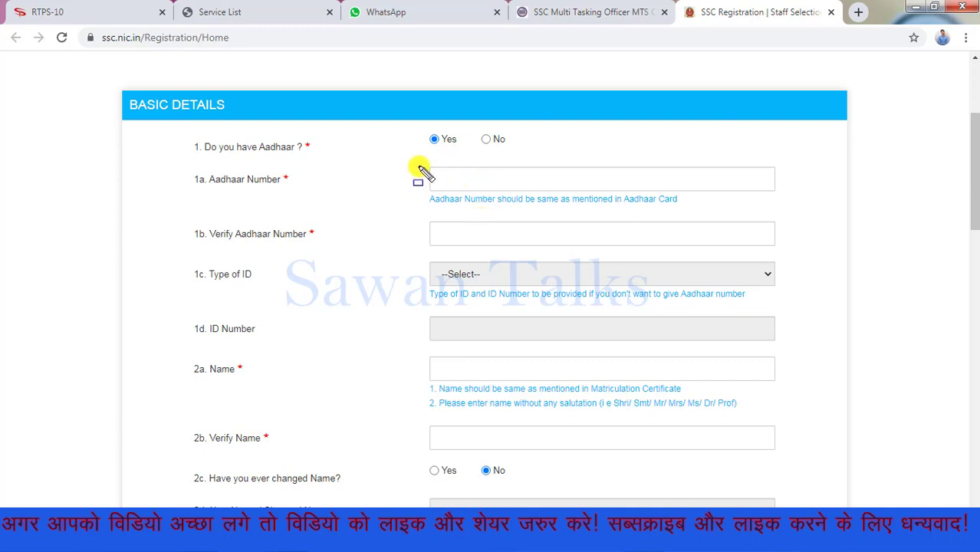
drag(475, 167, 662, 188)
drag(454, 216, 585, 244)
drag(371, 268, 562, 306)
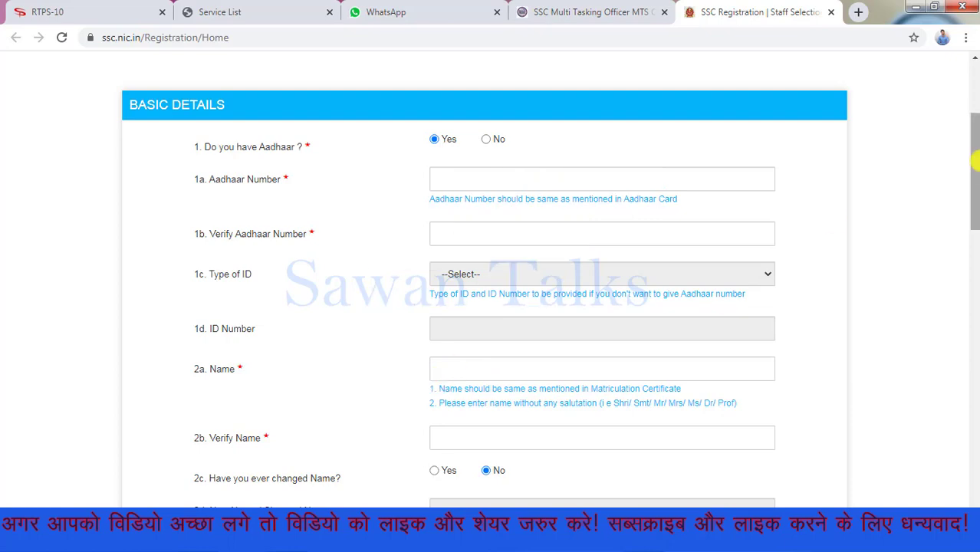
Scroll through the Basic Details name and ID fields, leaving them blank
mouse_move(974, 169)
mouse_down()
mouse_move(976, 230)
mouse_move(974, 203)
mouse_up()
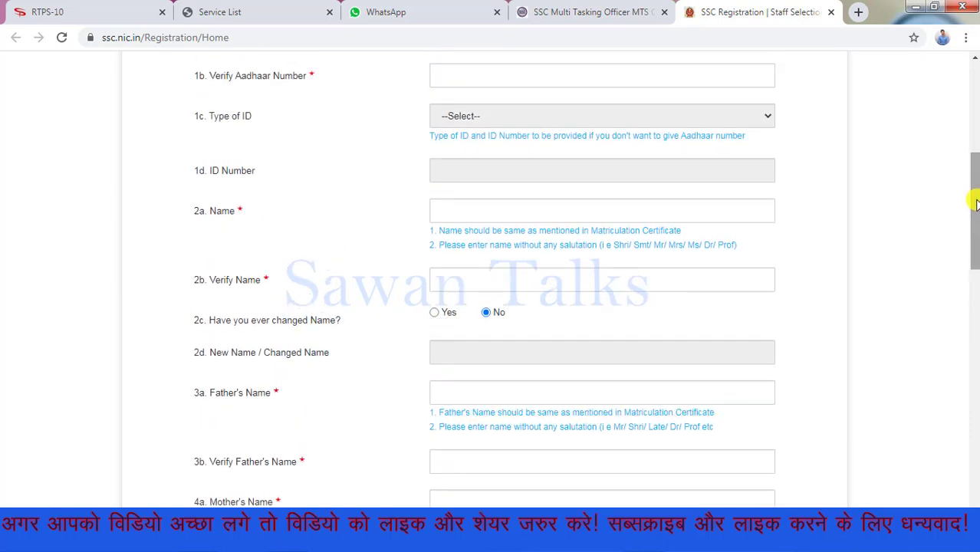
mouse_move(429, 98)
mouse_down()
mouse_move(620, 150)
mouse_move(623, 138)
mouse_up()
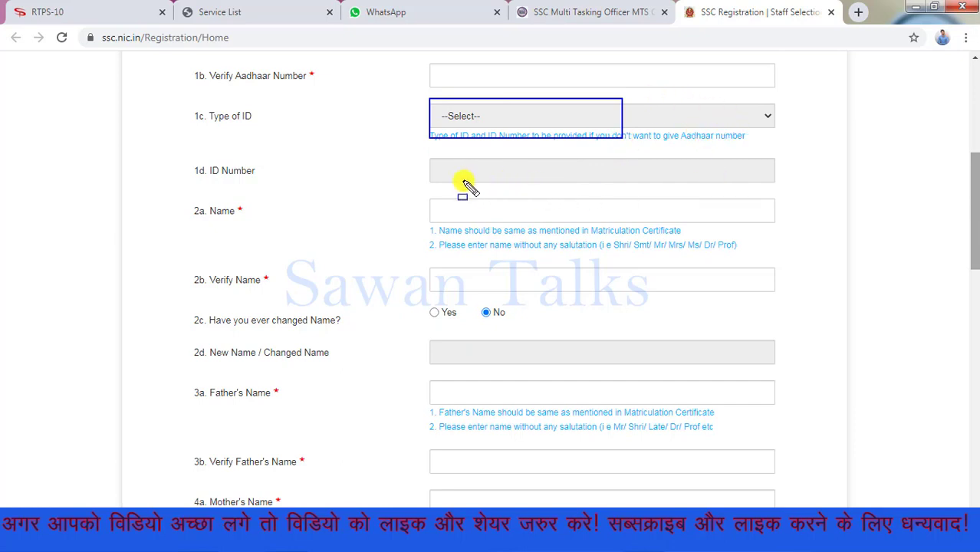
mouse_move(427, 191)
mouse_down()
mouse_move(514, 234)
mouse_move(595, 225)
mouse_up()
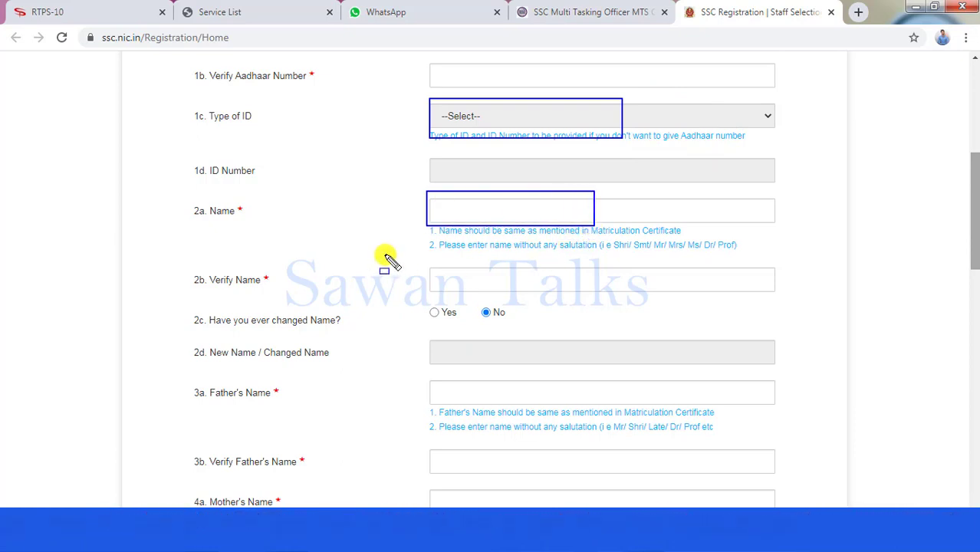
drag(401, 263, 599, 293)
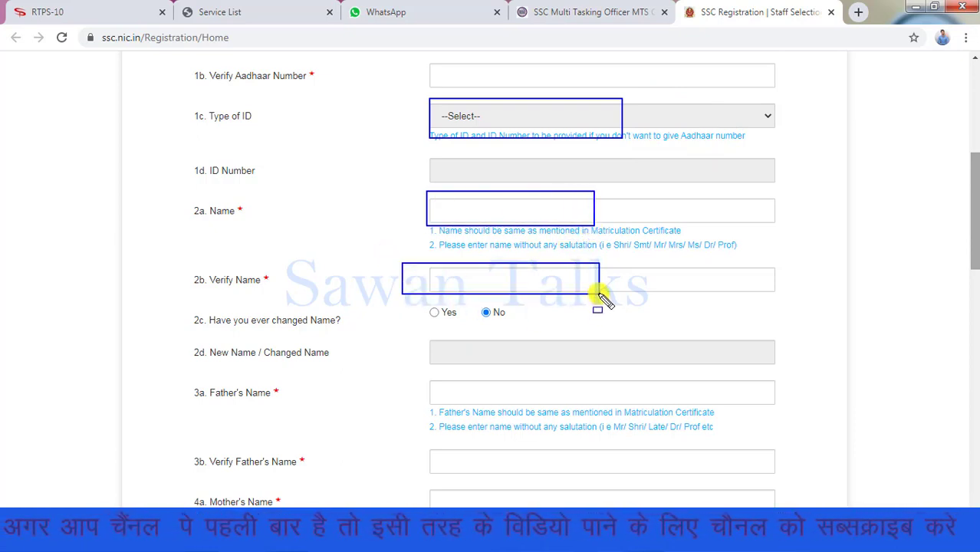
drag(418, 298, 535, 331)
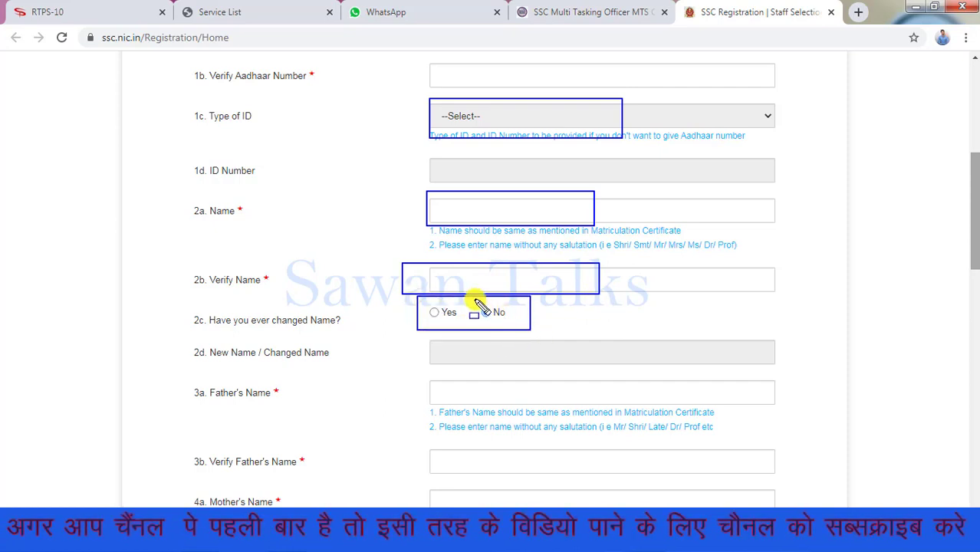
mouse_move(472, 296)
mouse_down()
mouse_move(468, 310)
mouse_move(504, 332)
mouse_up()
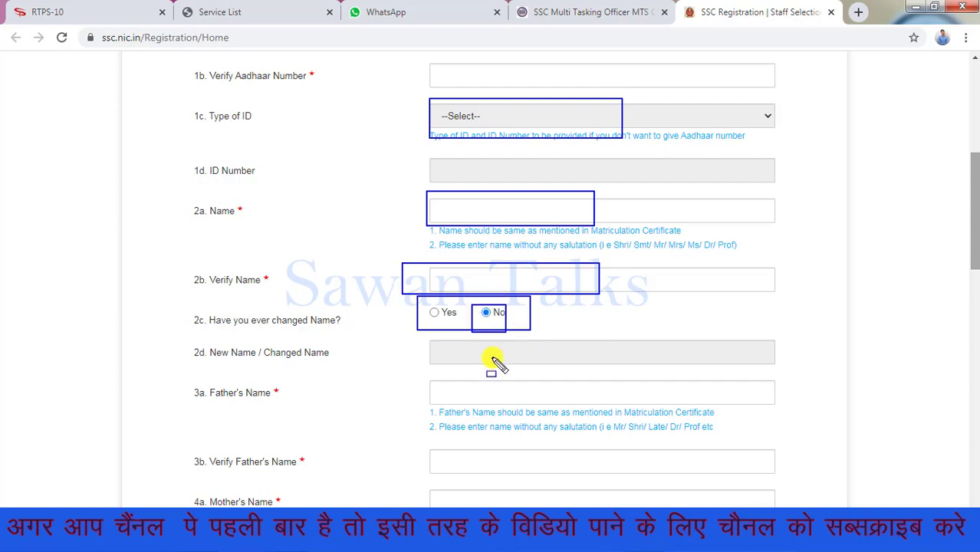
key(Escape)
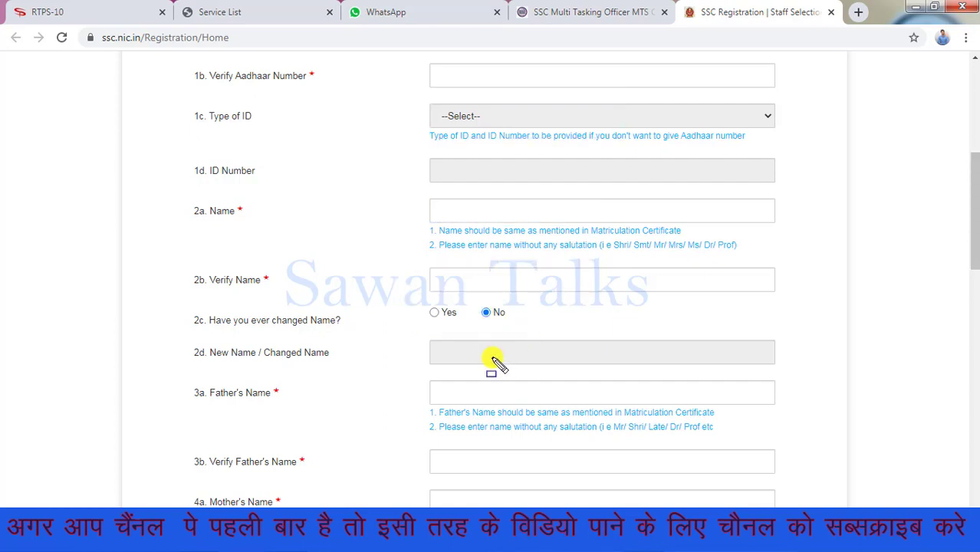
drag(974, 230, 975, 289)
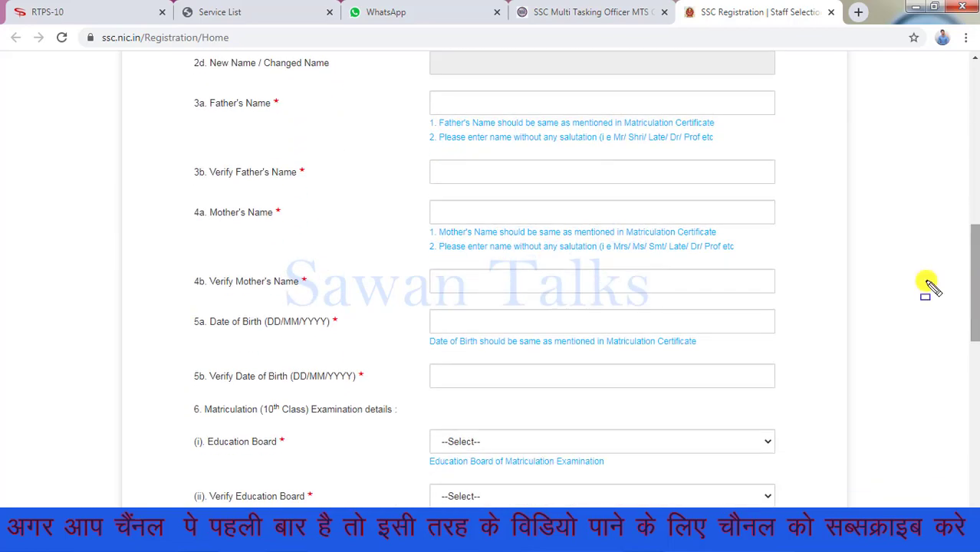
drag(424, 84, 684, 121)
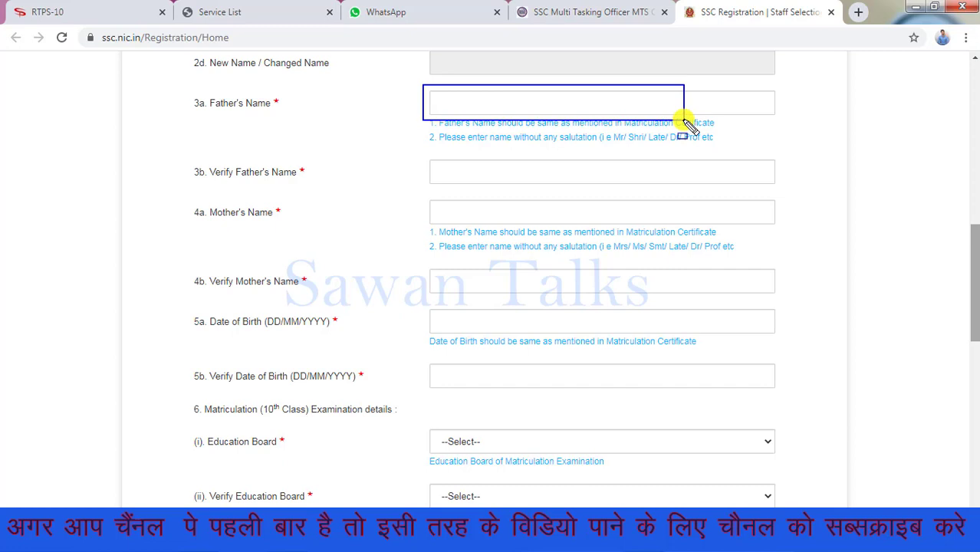
drag(409, 144, 625, 192)
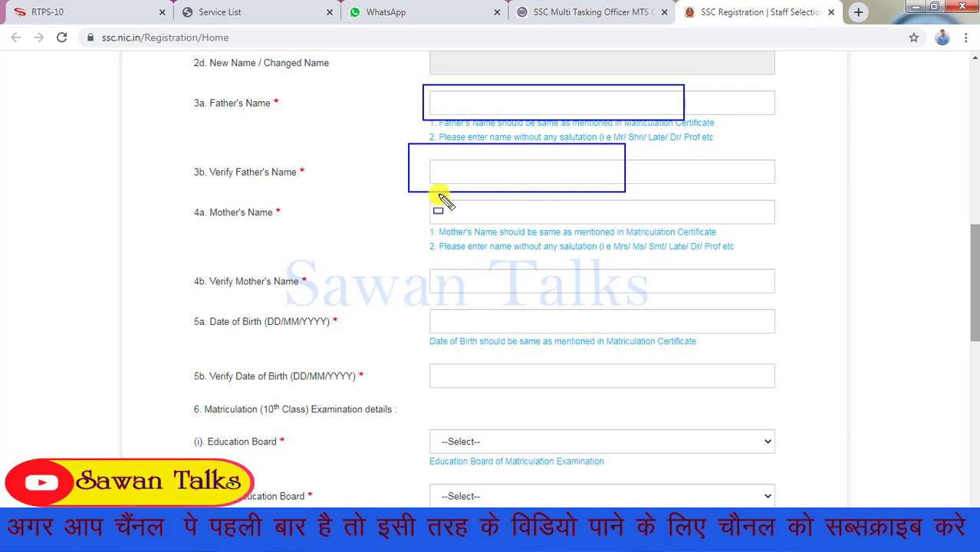
drag(420, 198, 620, 236)
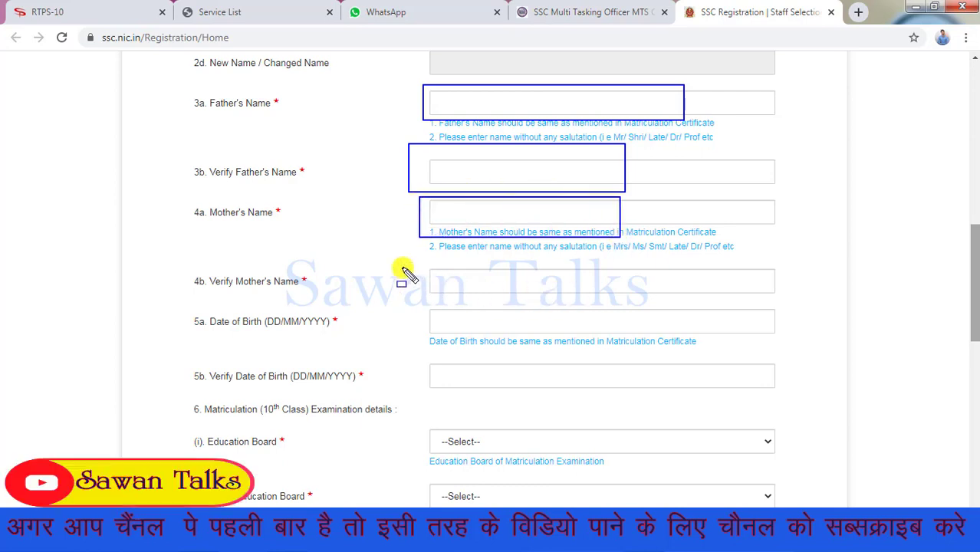
drag(399, 260, 619, 308)
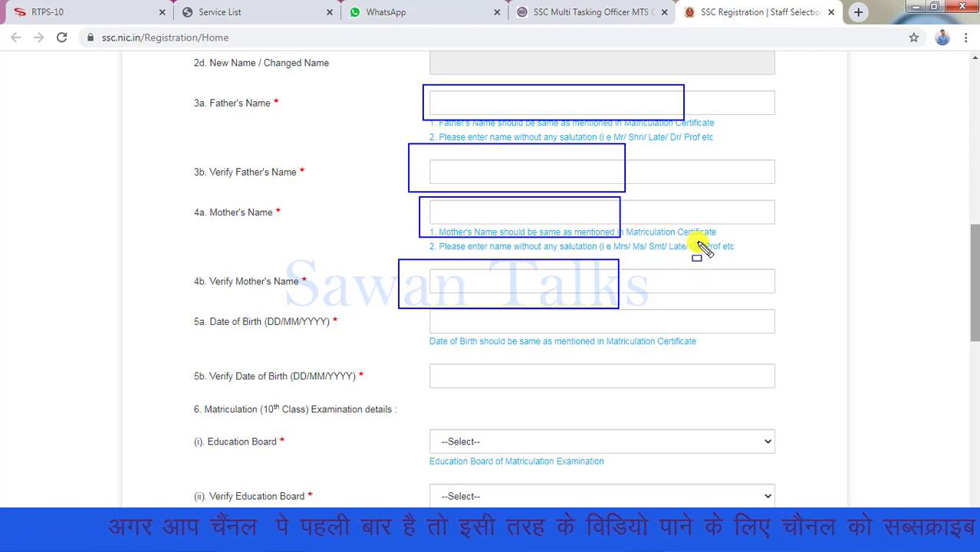
drag(611, 243, 733, 261)
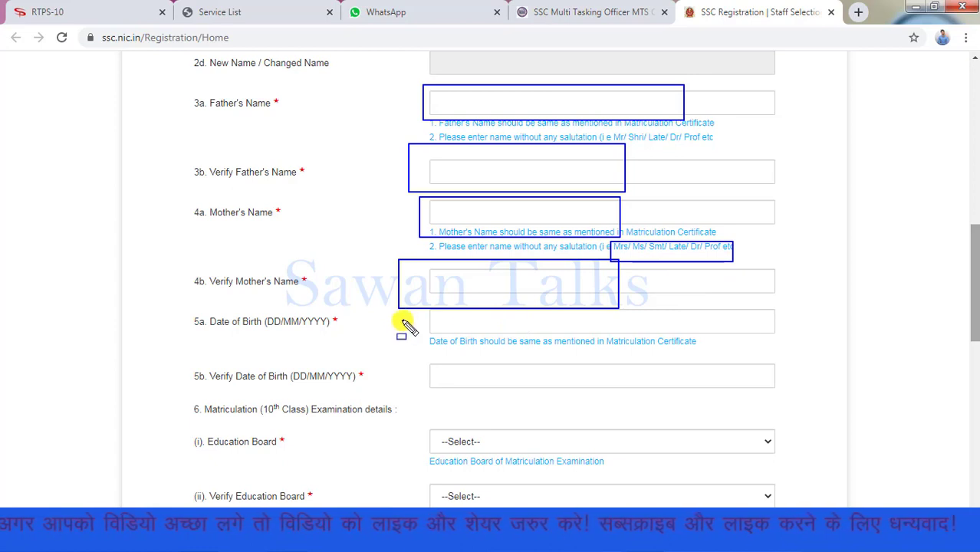
drag(405, 314, 566, 335)
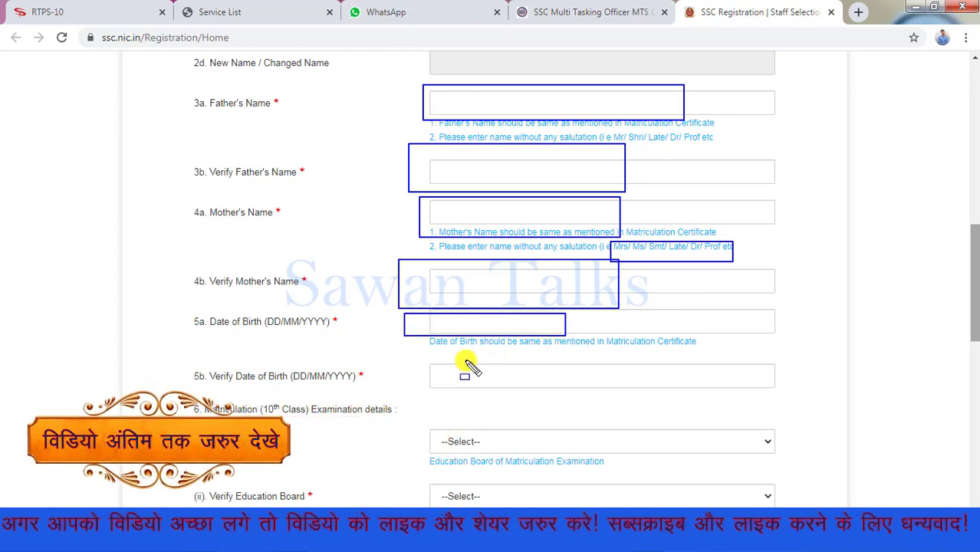
mouse_move(413, 353)
mouse_down()
mouse_move(589, 394)
mouse_move(645, 392)
mouse_up()
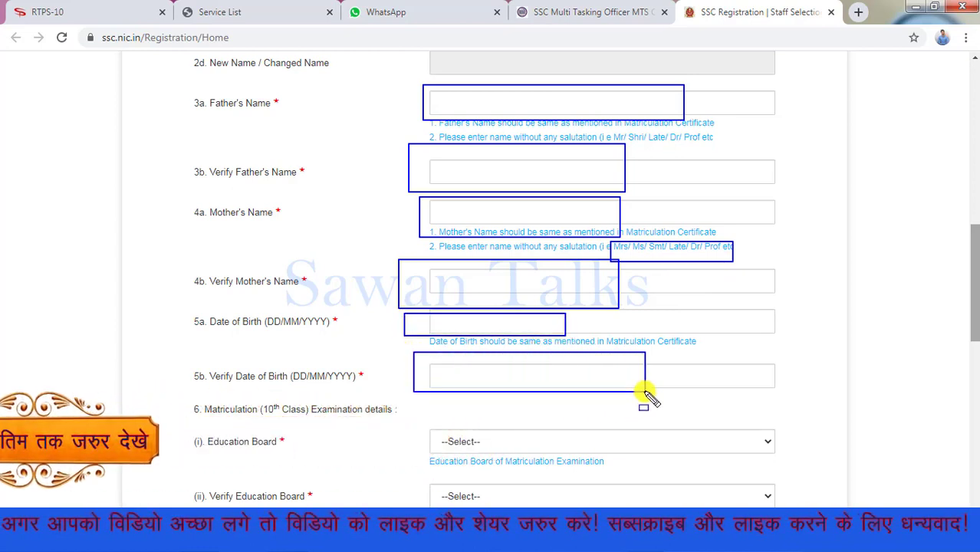
key(Escape)
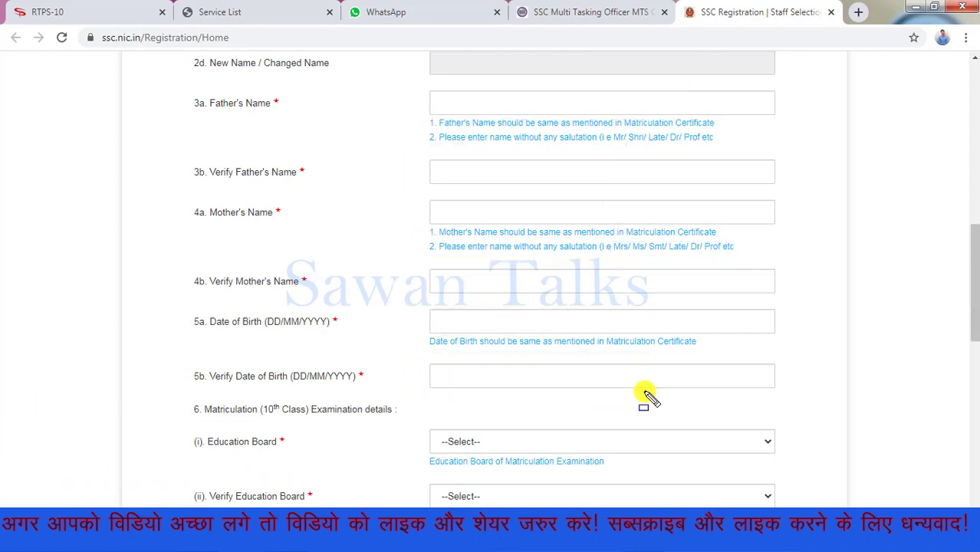
drag(974, 257, 975, 329)
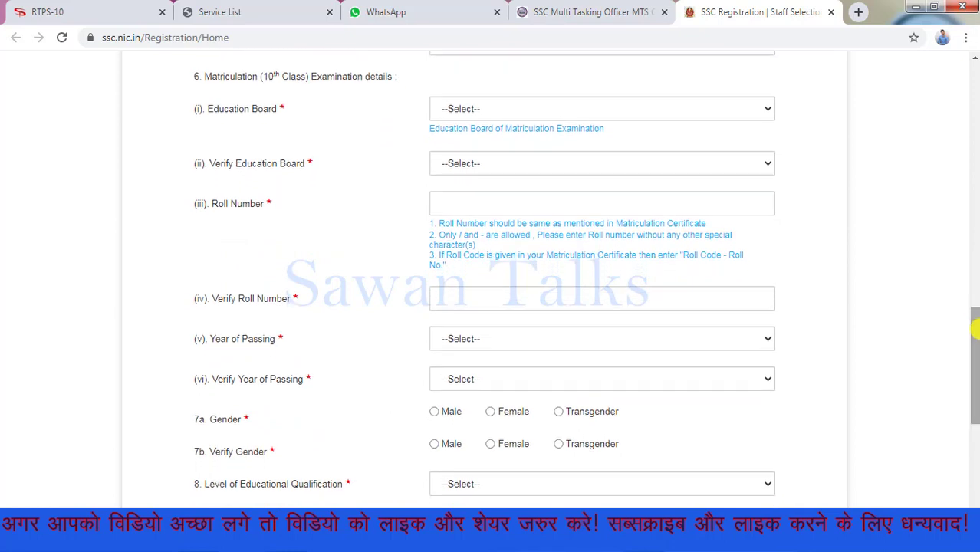
Choose Bihar School Examination Board as both the education board and verified board
drag(430, 100, 620, 153)
drag(405, 137, 593, 176)
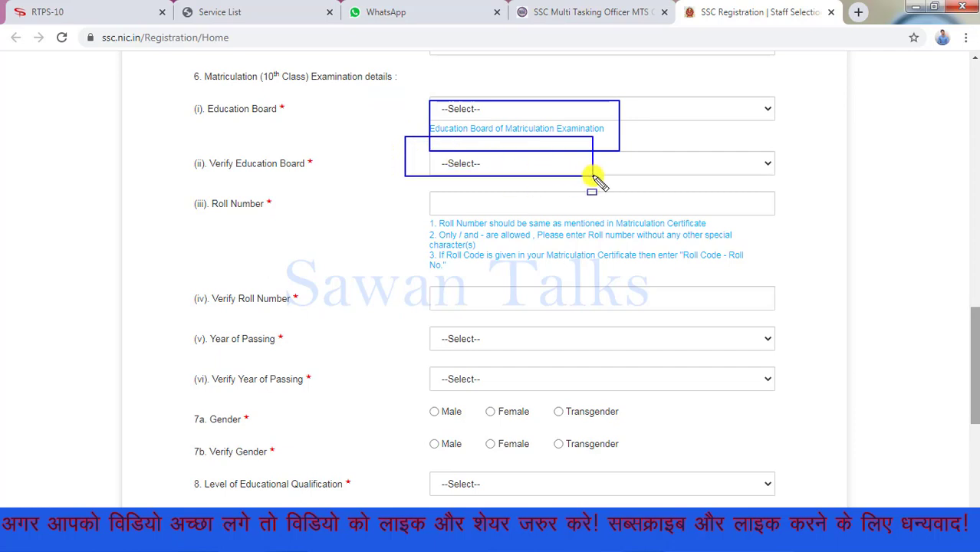
click(526, 102)
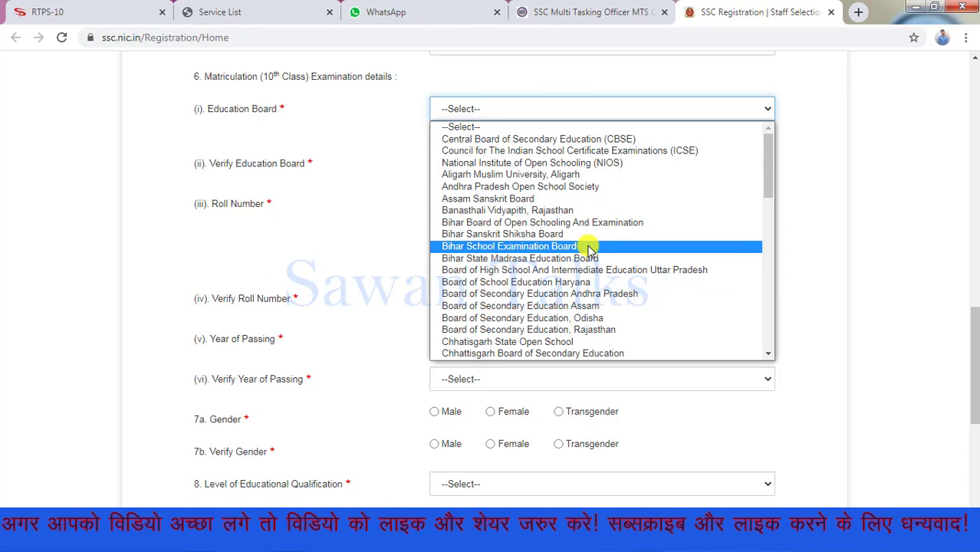
click(588, 247)
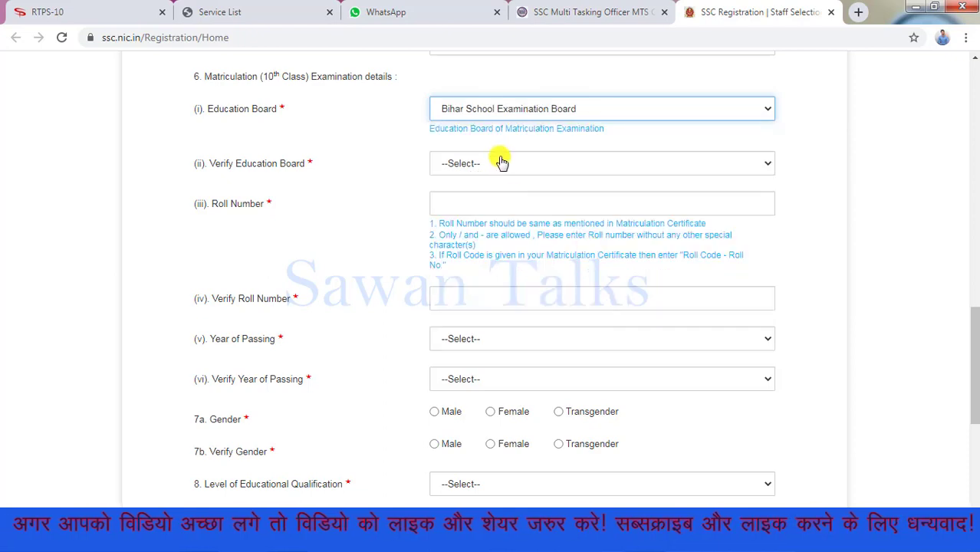
click(498, 163)
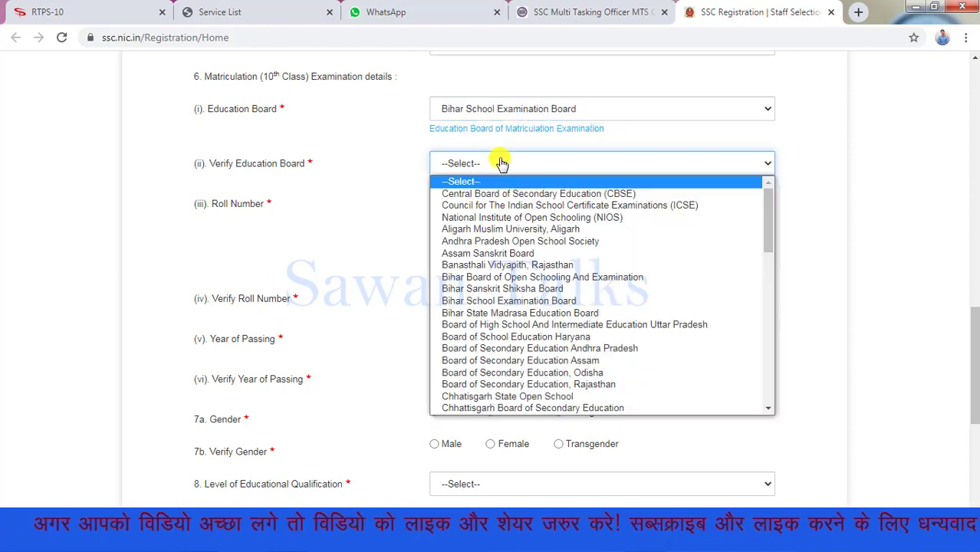
click(542, 301)
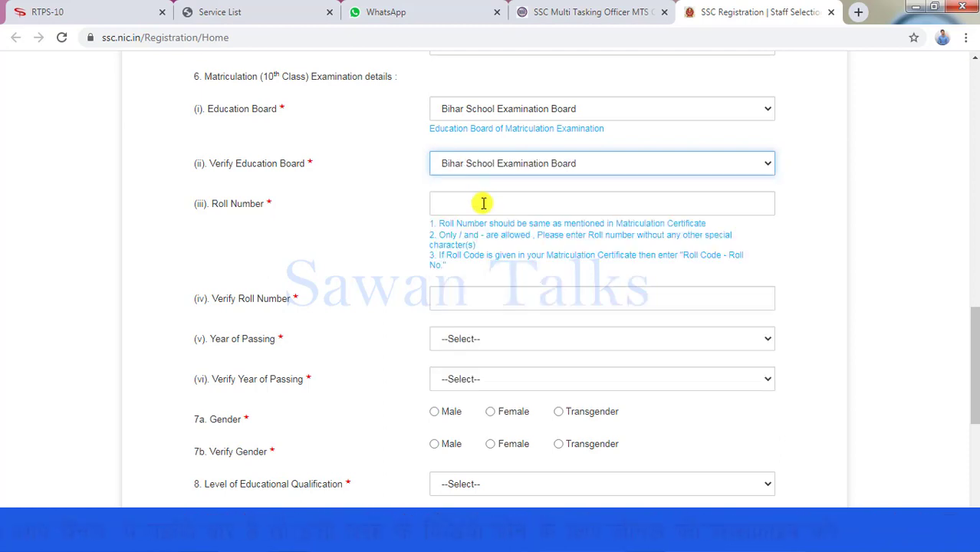
Work in the Verify Roll Number field, dismiss its suggestions, and move down the form
drag(528, 258, 629, 263)
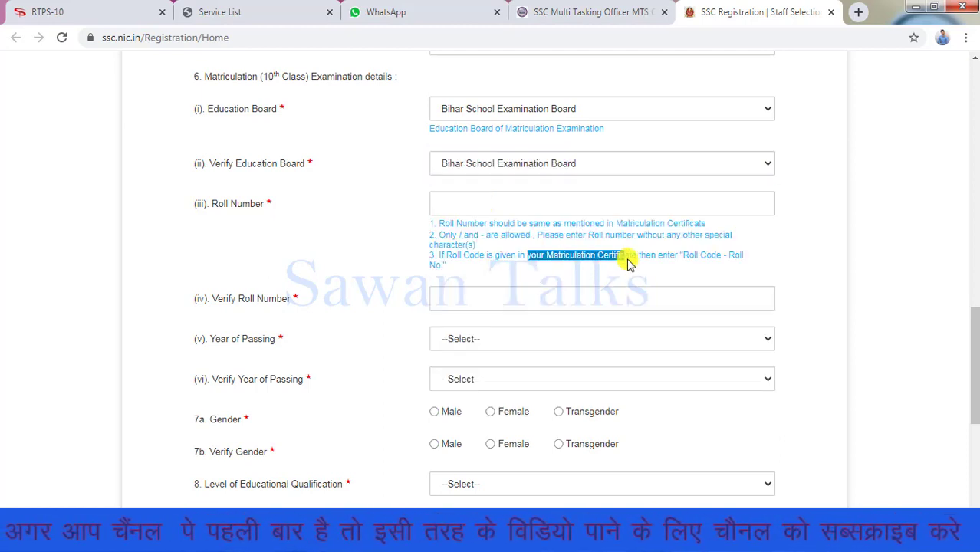
click(547, 279)
click(528, 302)
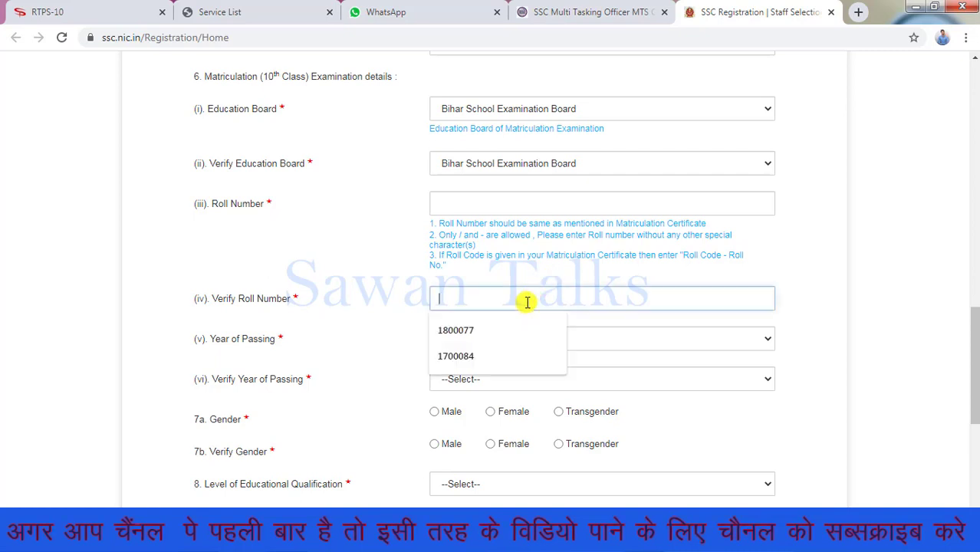
click(400, 320)
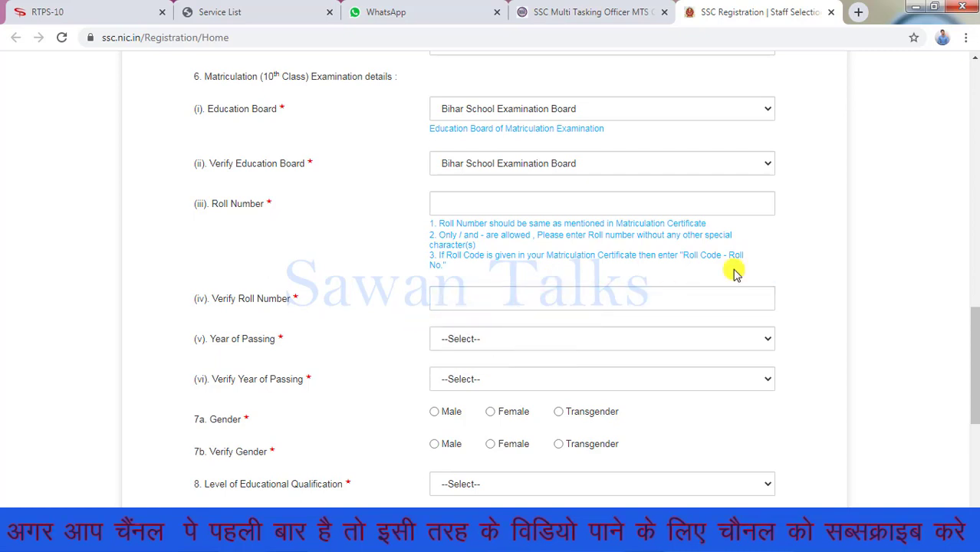
drag(974, 332, 975, 399)
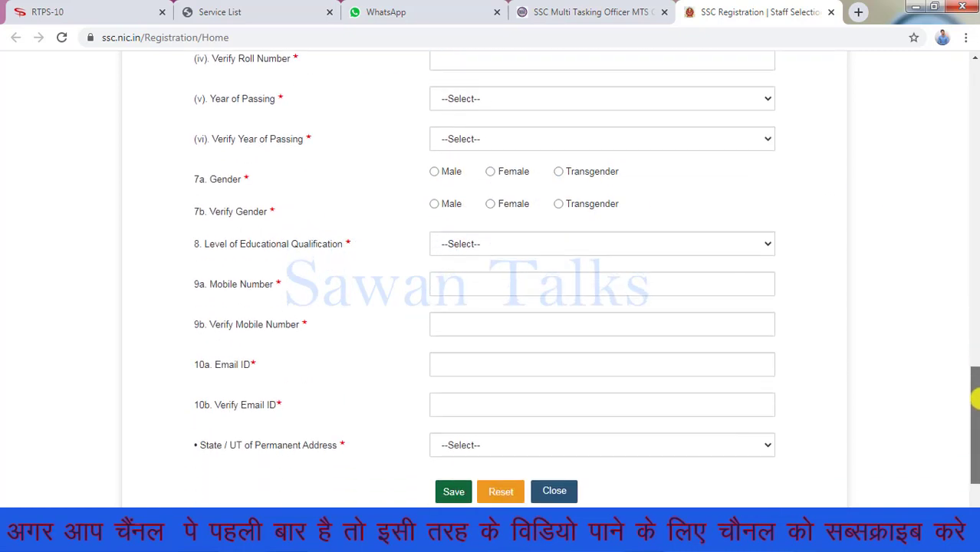
Set gender to Male and educational qualification to Higher Secondary (10+2)
click(439, 171)
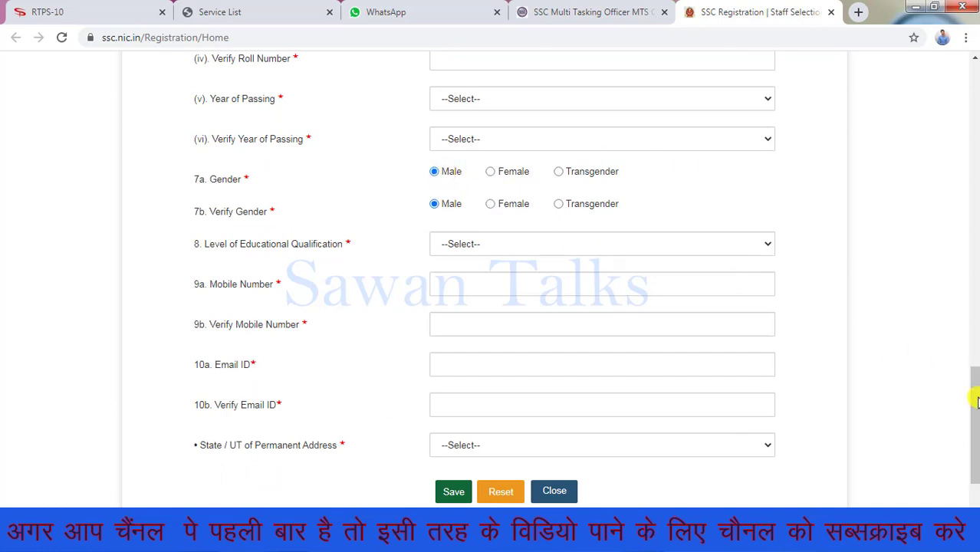
mouse_move(973, 397)
mouse_down()
mouse_move(974, 437)
mouse_move(975, 401)
mouse_up()
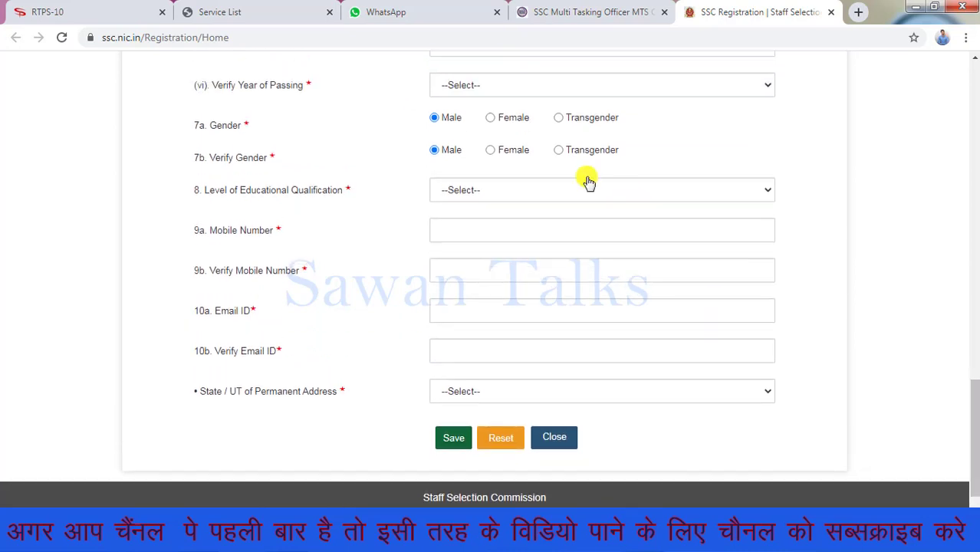
click(463, 193)
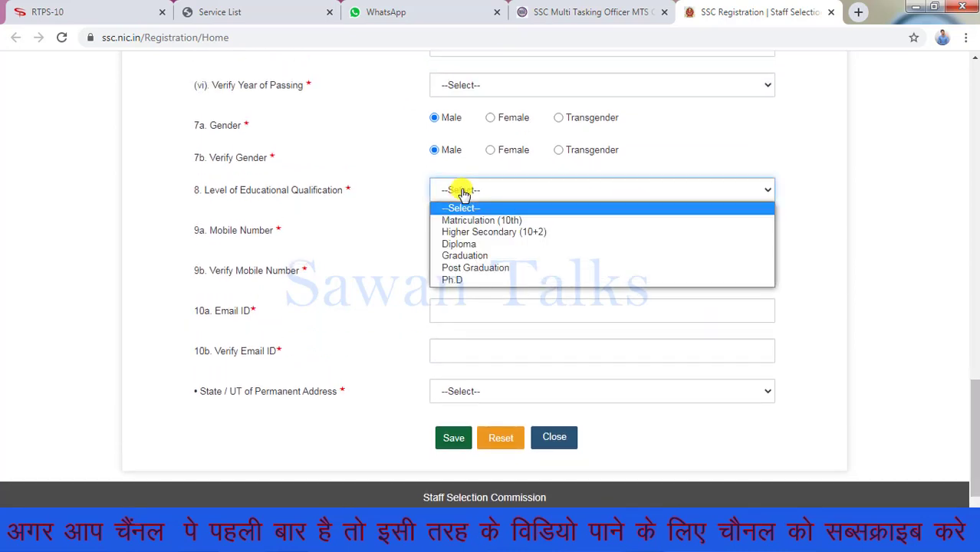
click(500, 232)
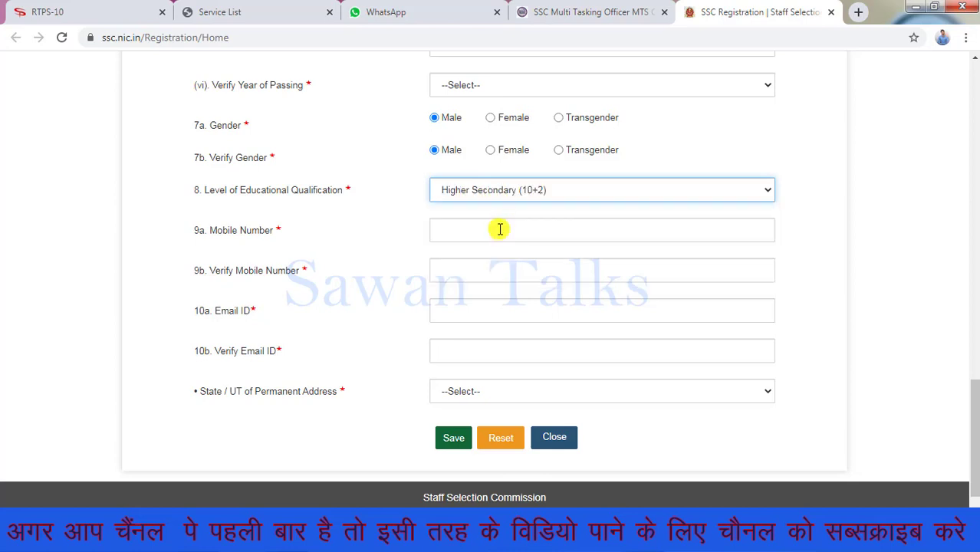
click(499, 229)
click(361, 228)
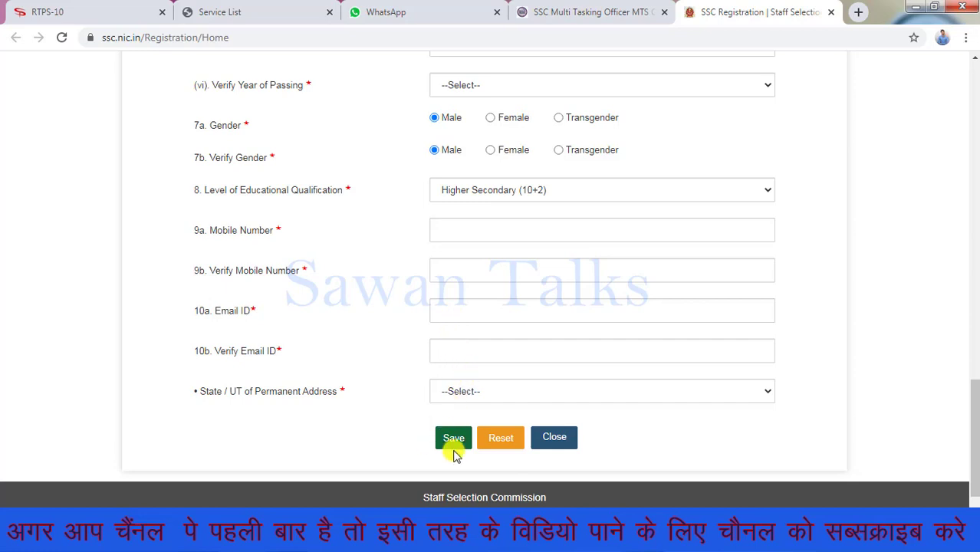
Choose Bihar as the permanent address state
click(486, 391)
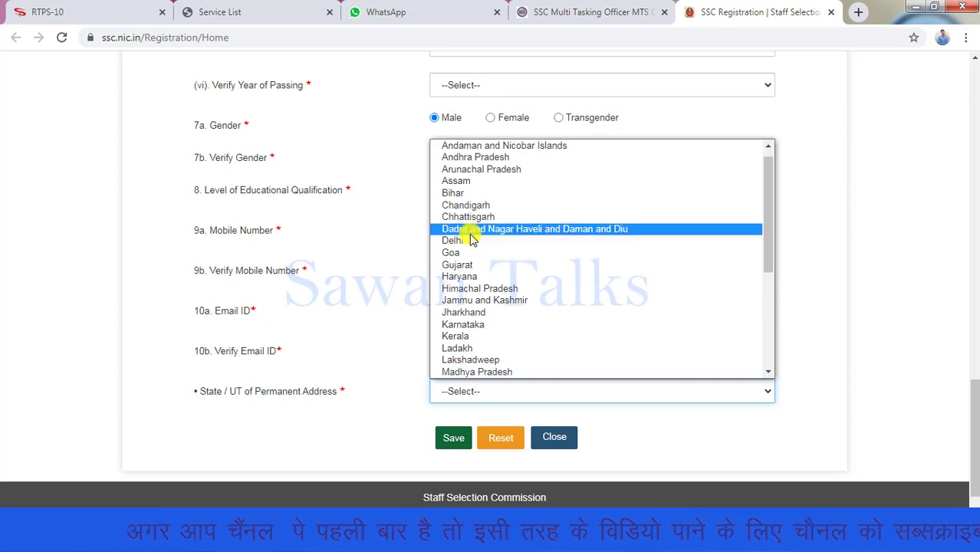
click(481, 195)
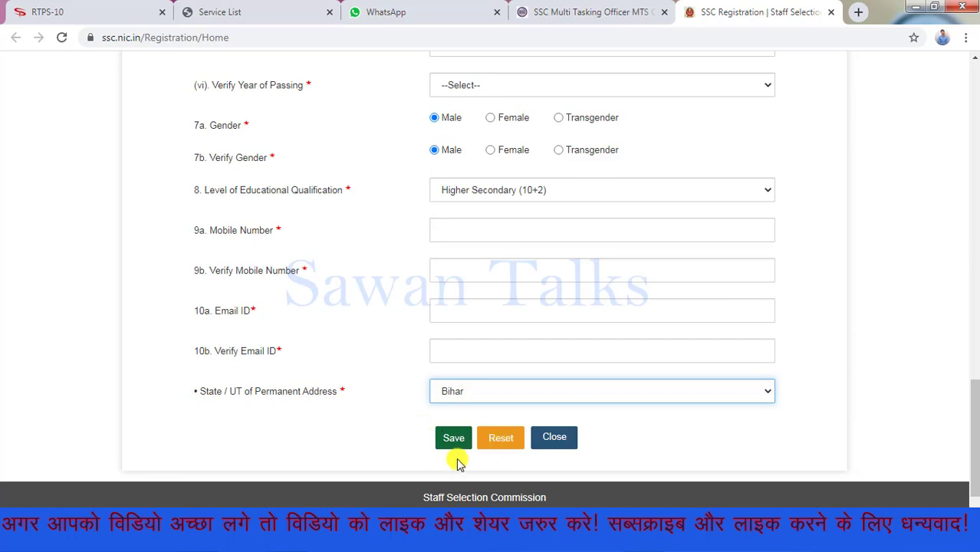
scroll(458, 463, up, 5)
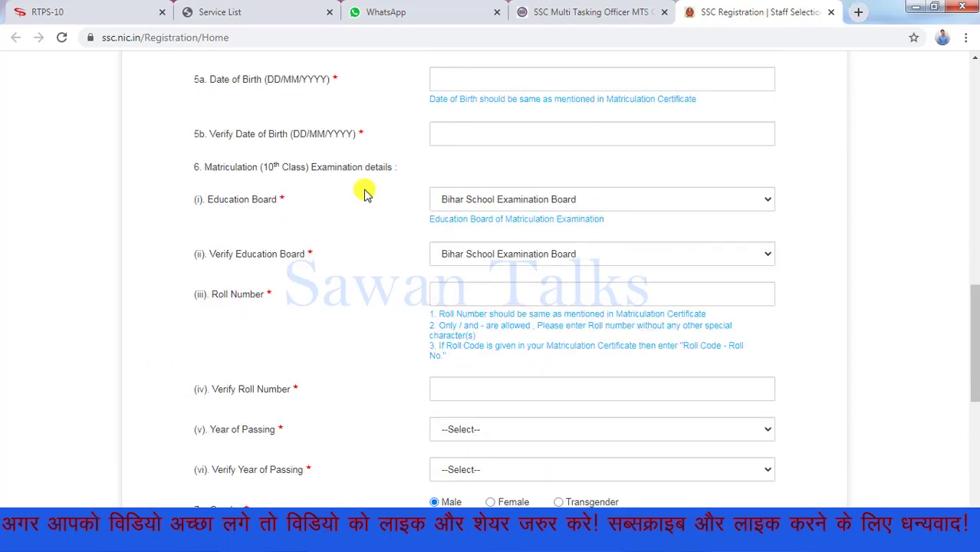
click(619, 80)
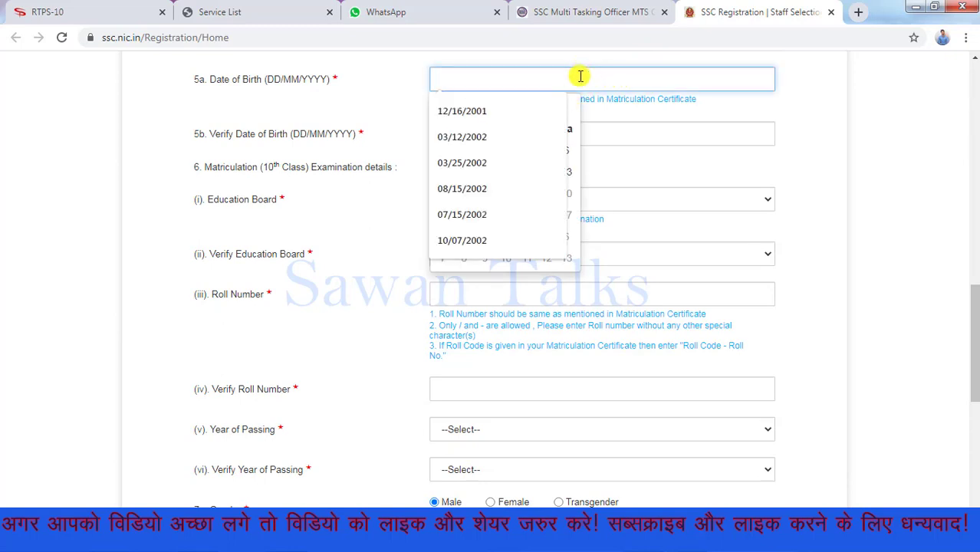
scroll(973, 282, up, 5)
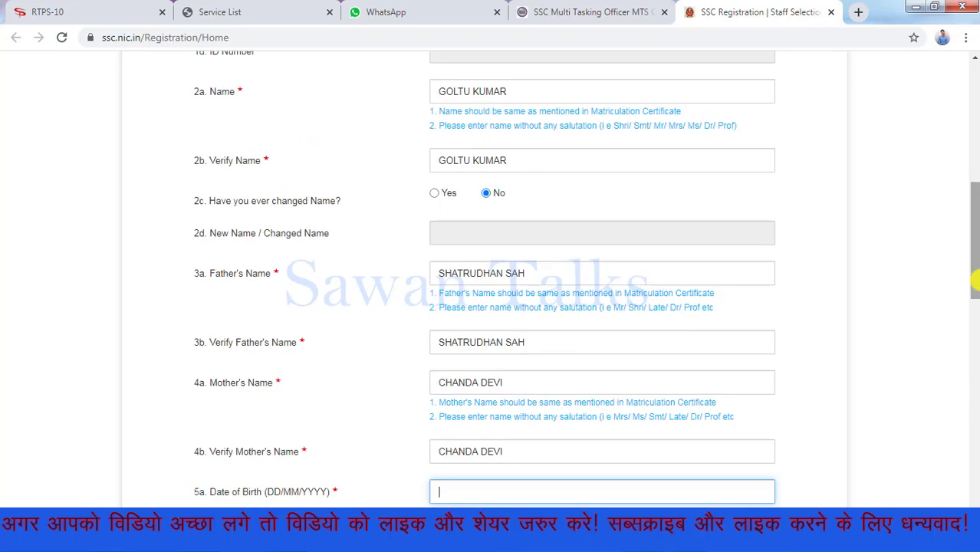
scroll(969, 276, down, 3)
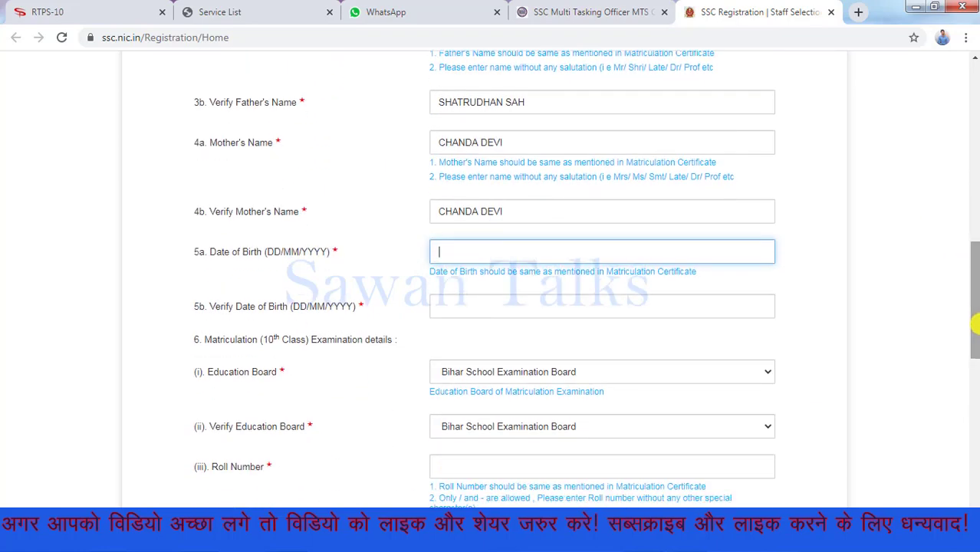
click(642, 249)
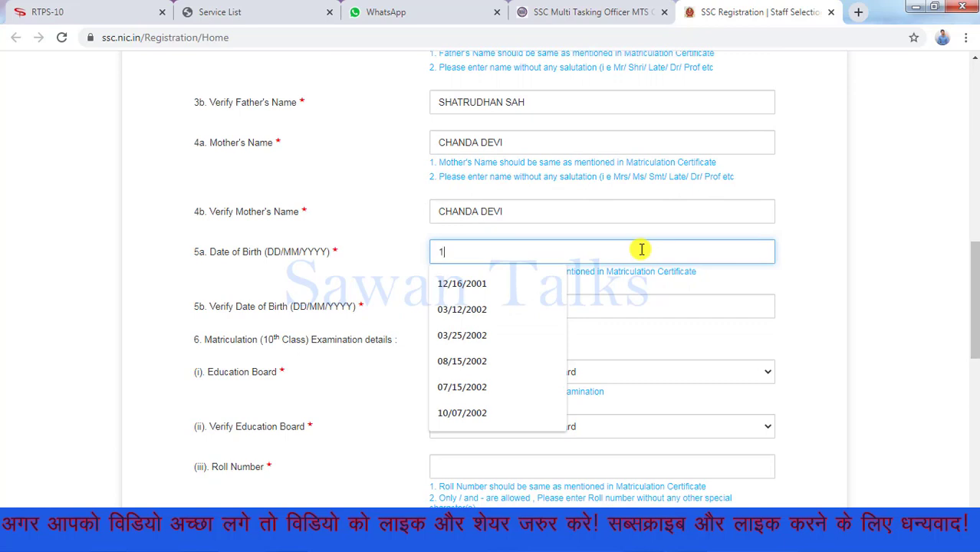
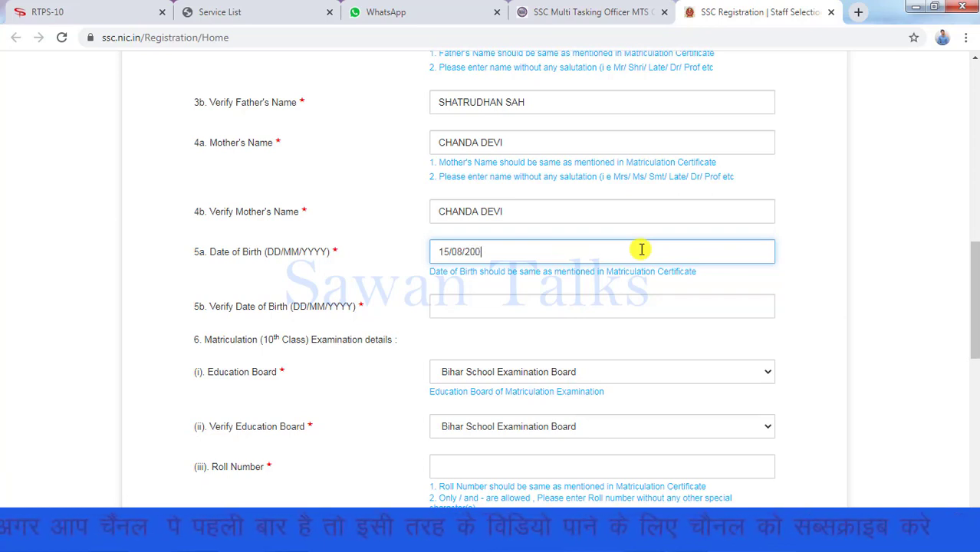
click(802, 293)
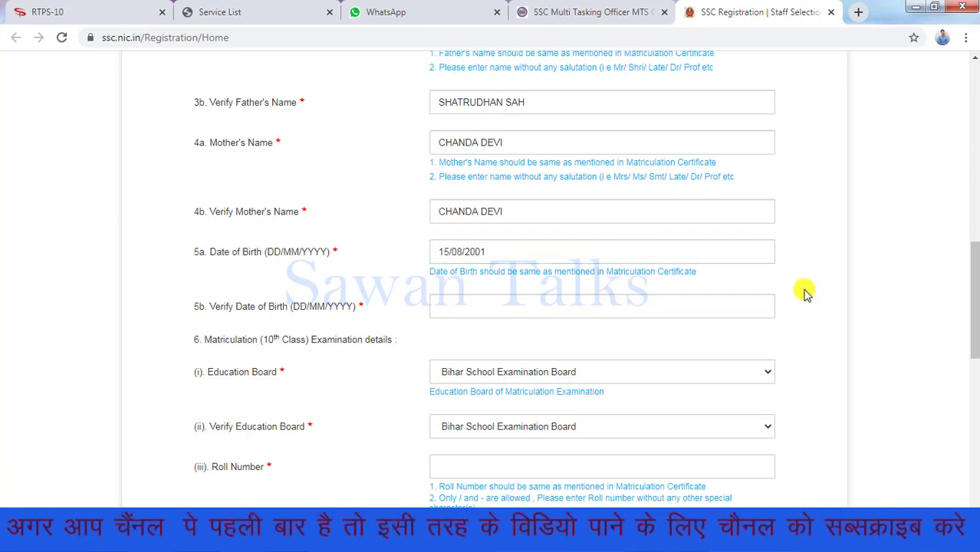
Pick 15 August 2001 in the Verify Date of Birth date picker
click(713, 304)
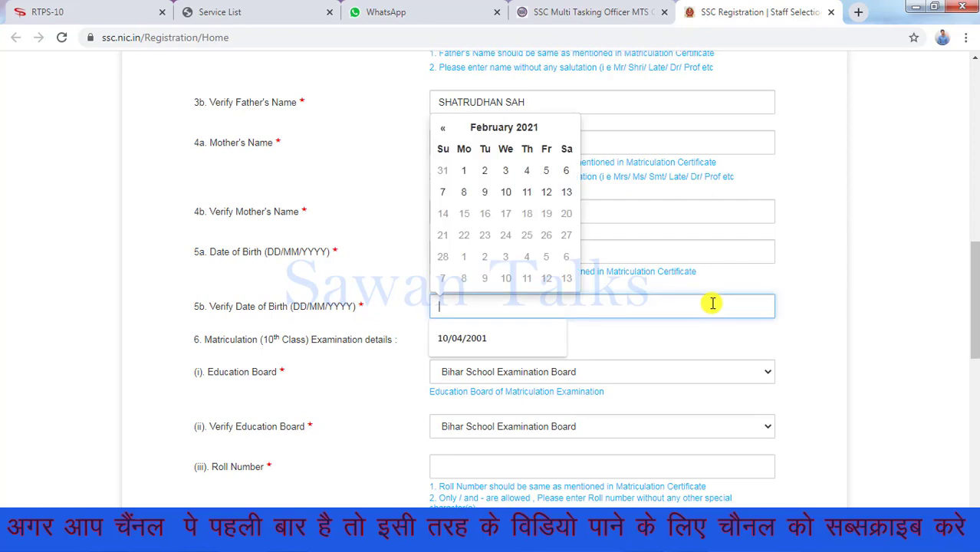
click(528, 132)
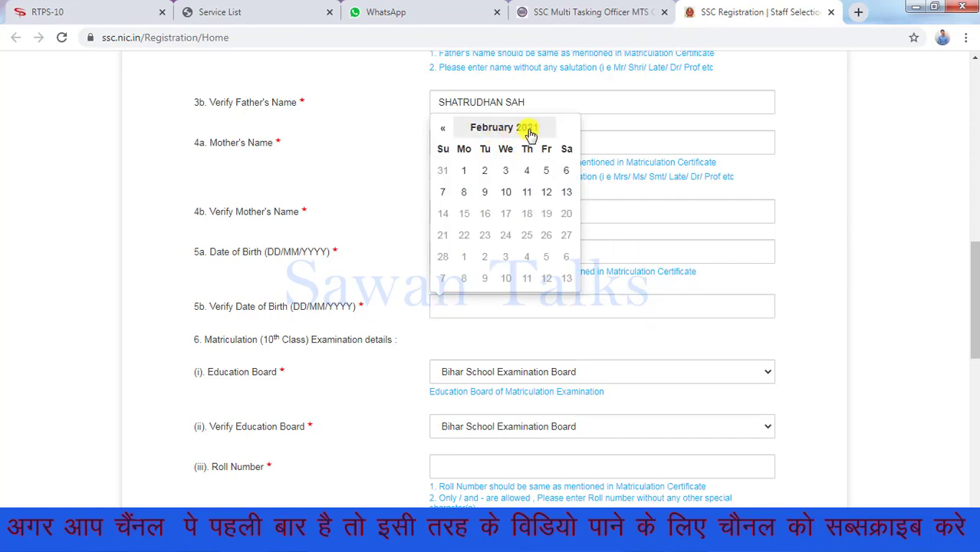
click(499, 148)
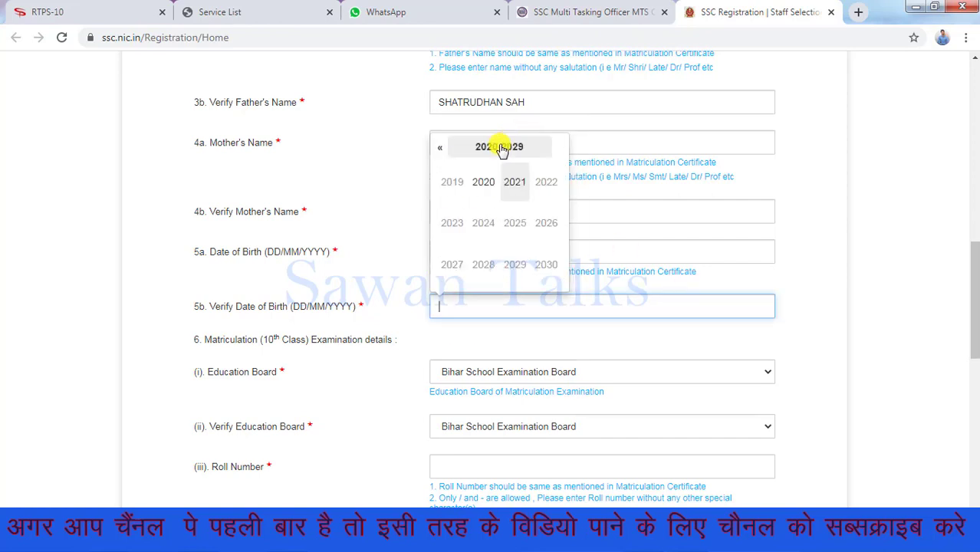
click(441, 149)
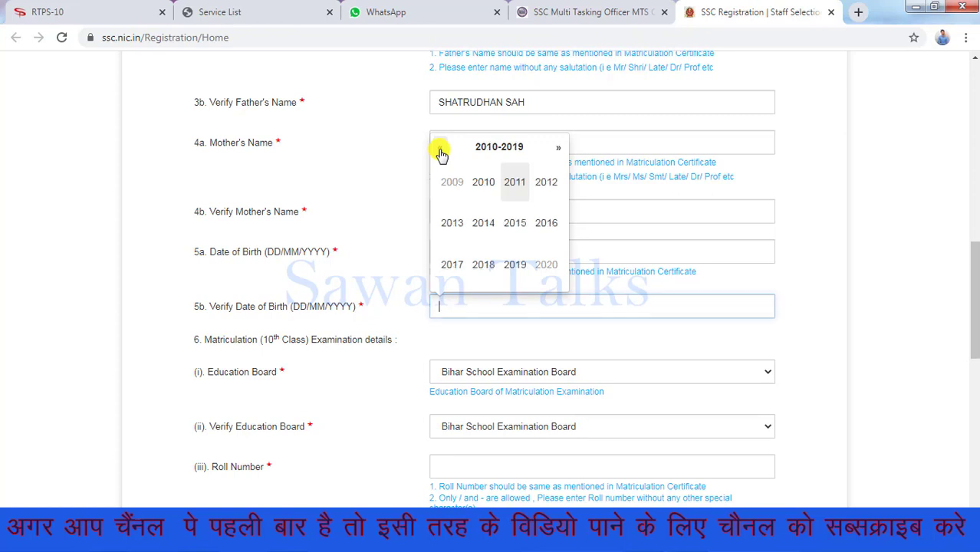
click(441, 151)
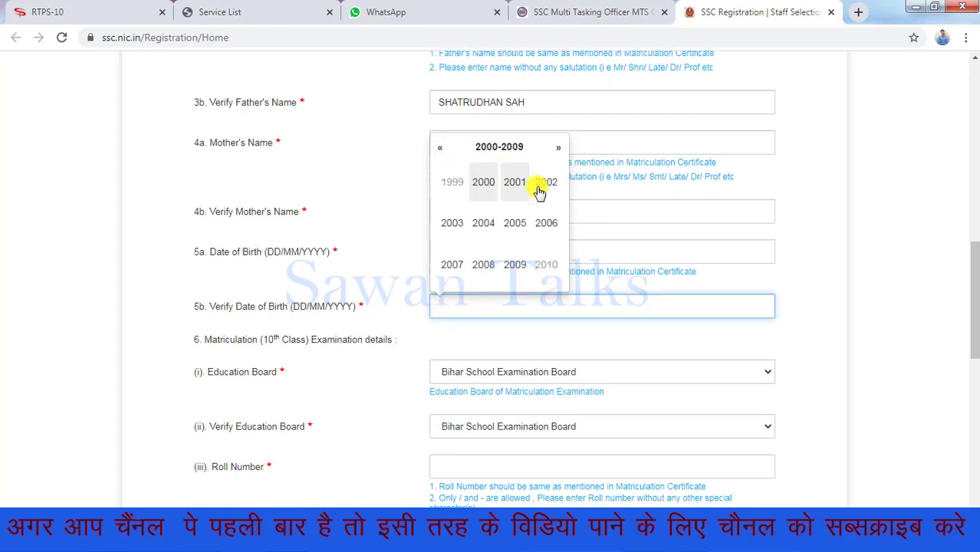
click(510, 184)
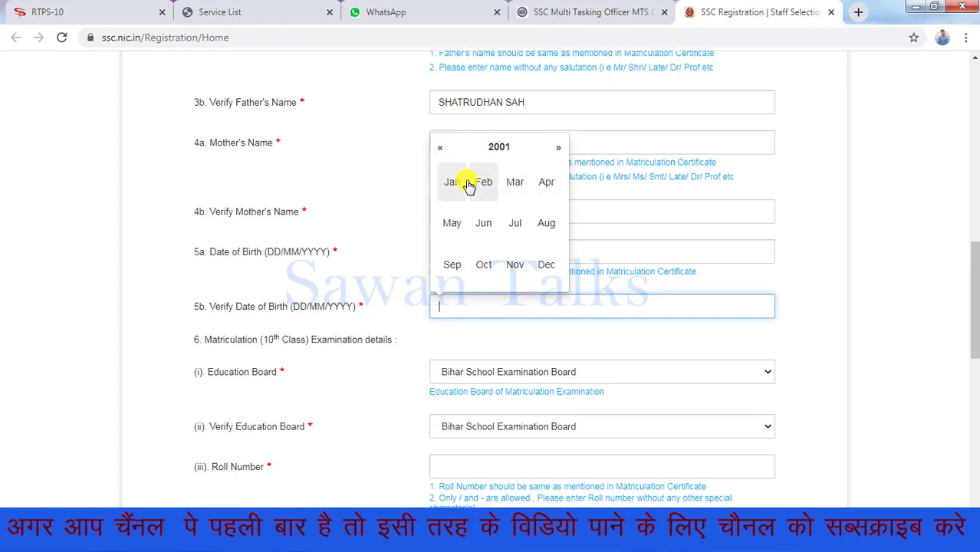
click(545, 226)
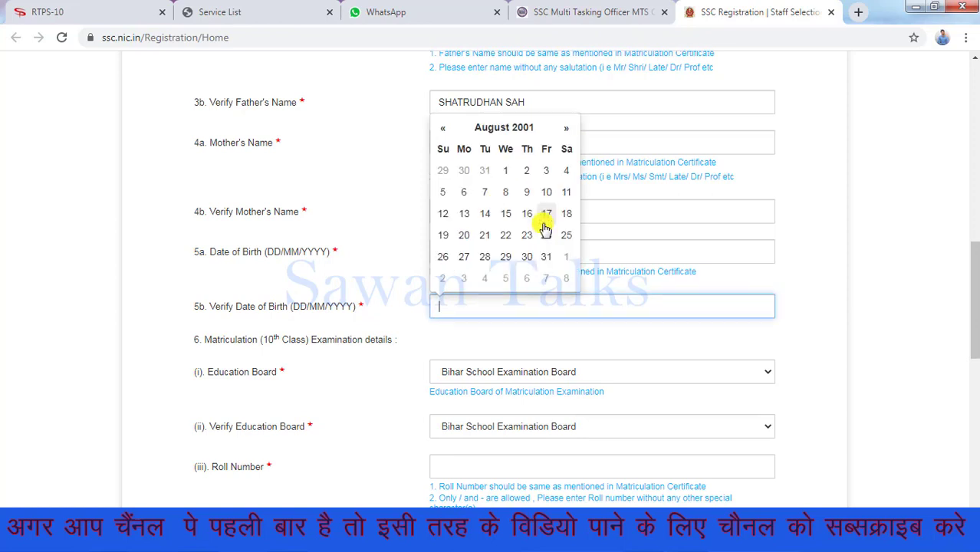
click(506, 214)
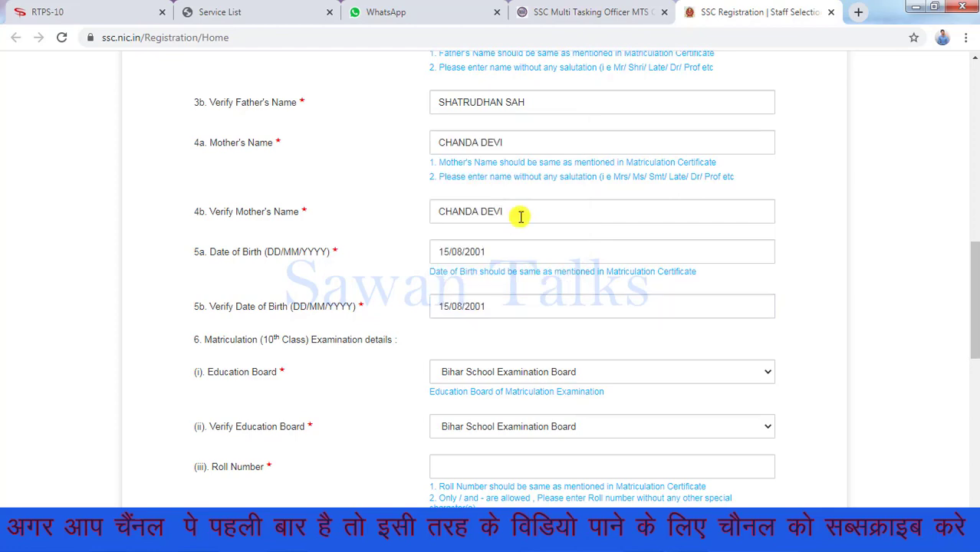
Save the Basic Details form and confirm the mobile number and email ID dialog
drag(972, 295, 975, 360)
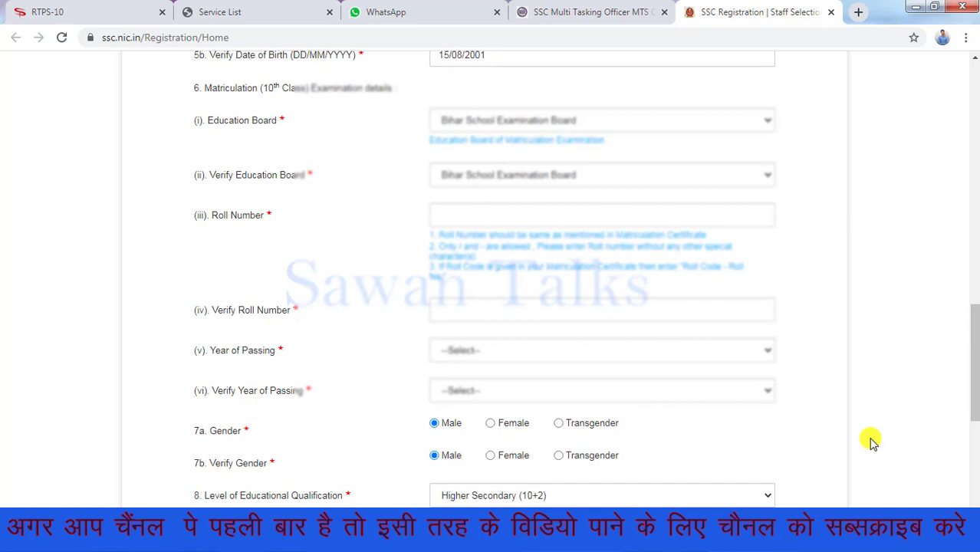
scroll(870, 441, down, 5)
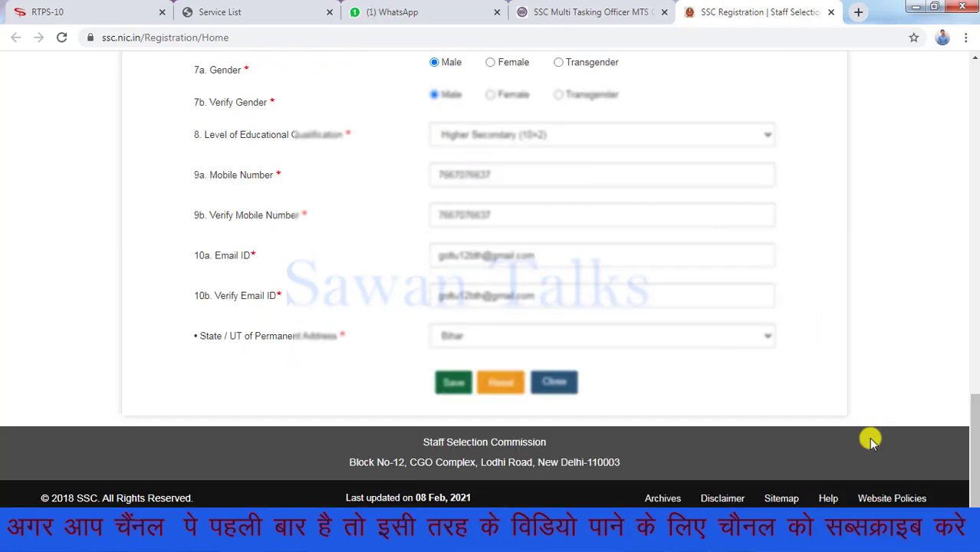
click(453, 382)
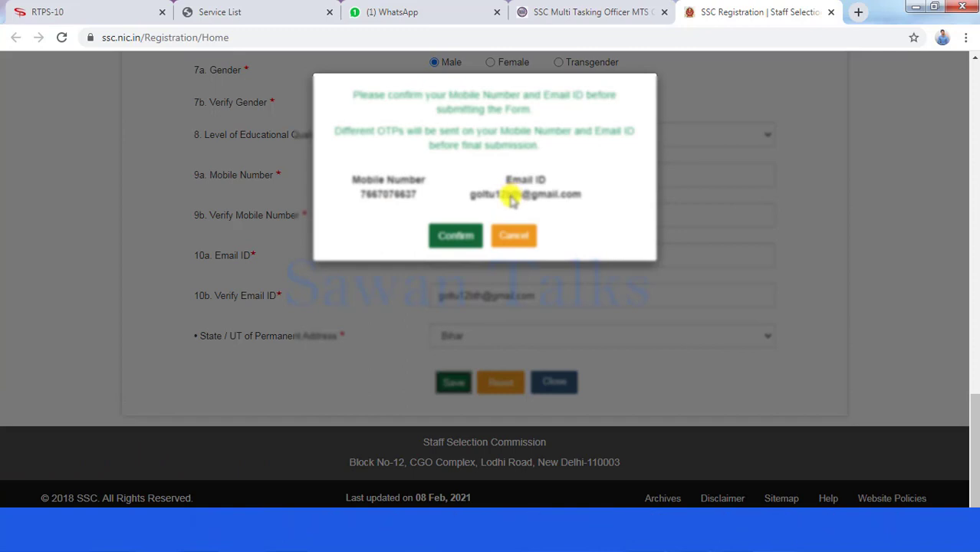
click(455, 235)
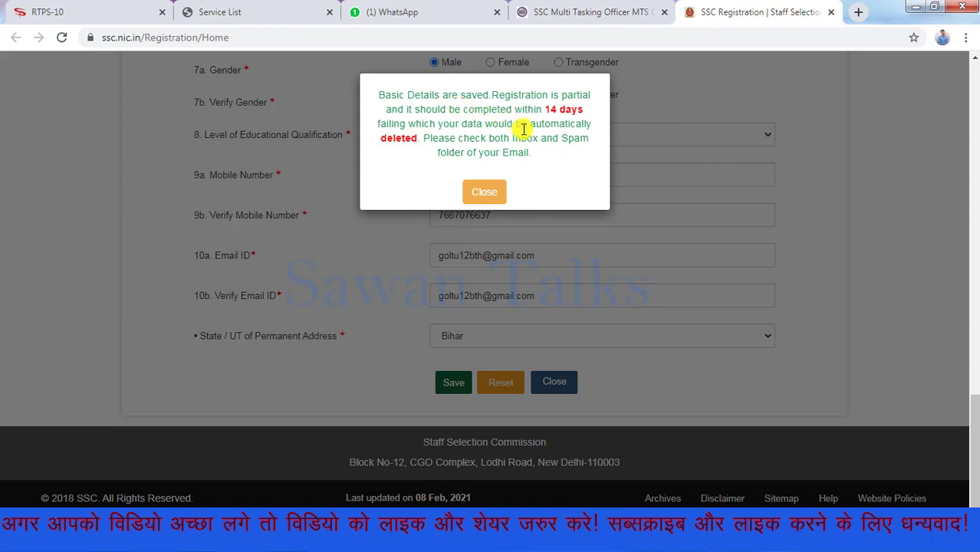
Dismiss the saved notice, copy the registration number, and acknowledge to reach the home page
click(485, 193)
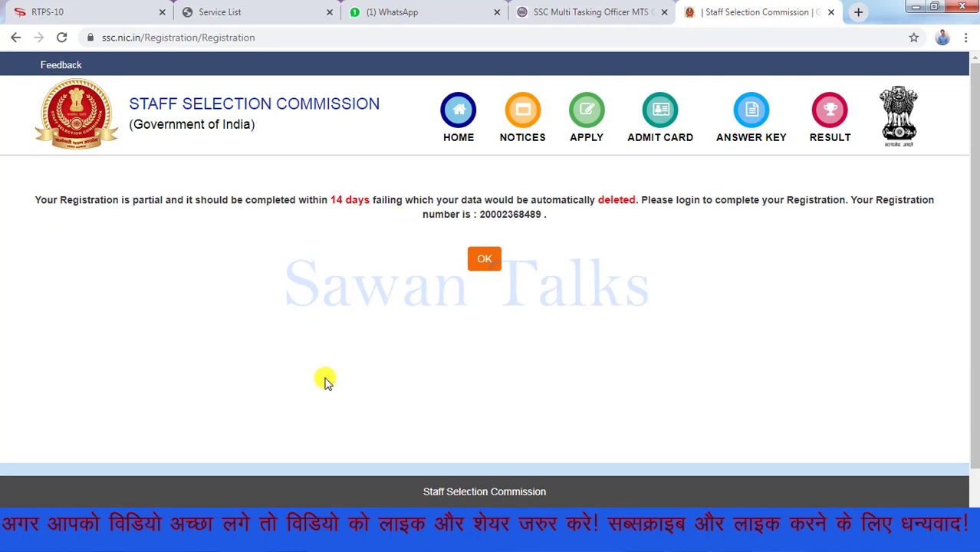
double_click(528, 214)
key(ctrl+c)
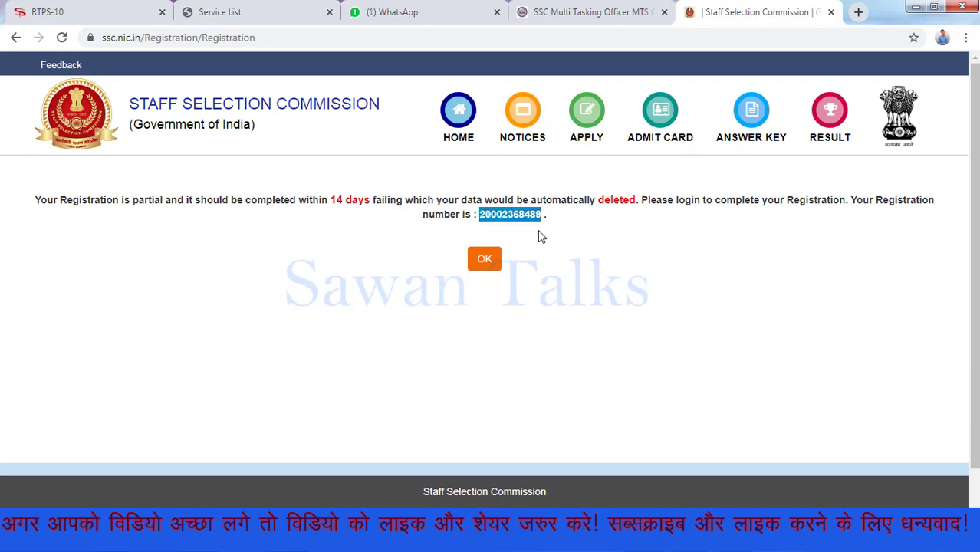
click(492, 260)
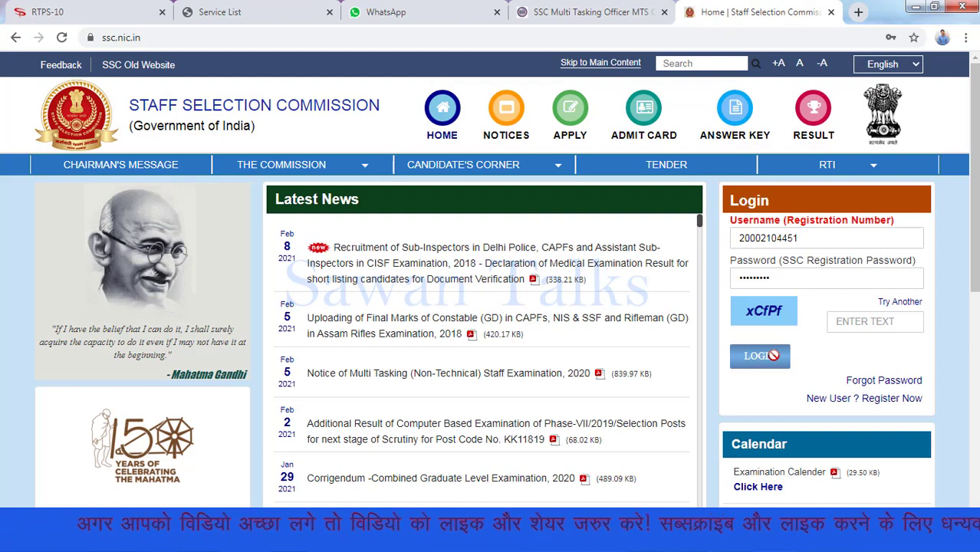
Log in with the pasted registration number, the account password and the captcha text
double_click(810, 238)
key(ctrl+v)
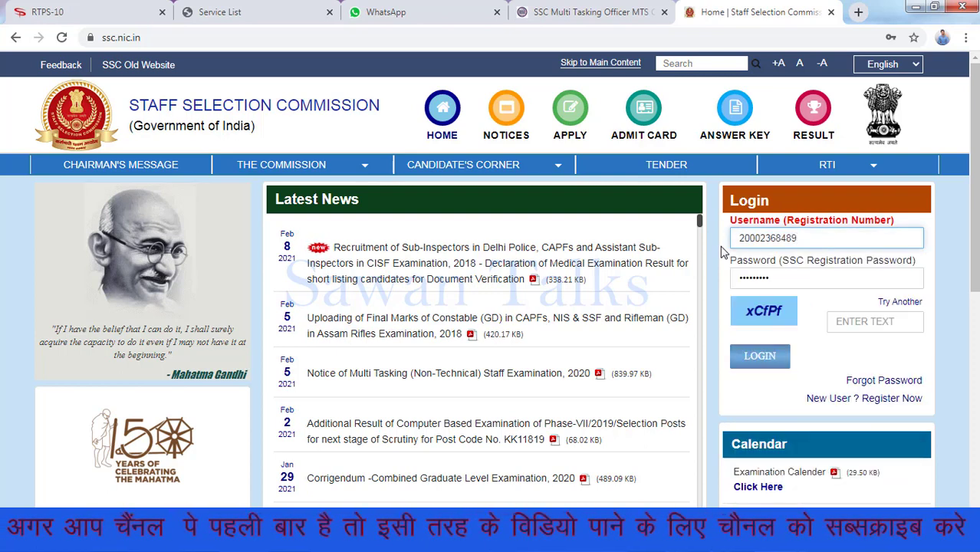
click(798, 279)
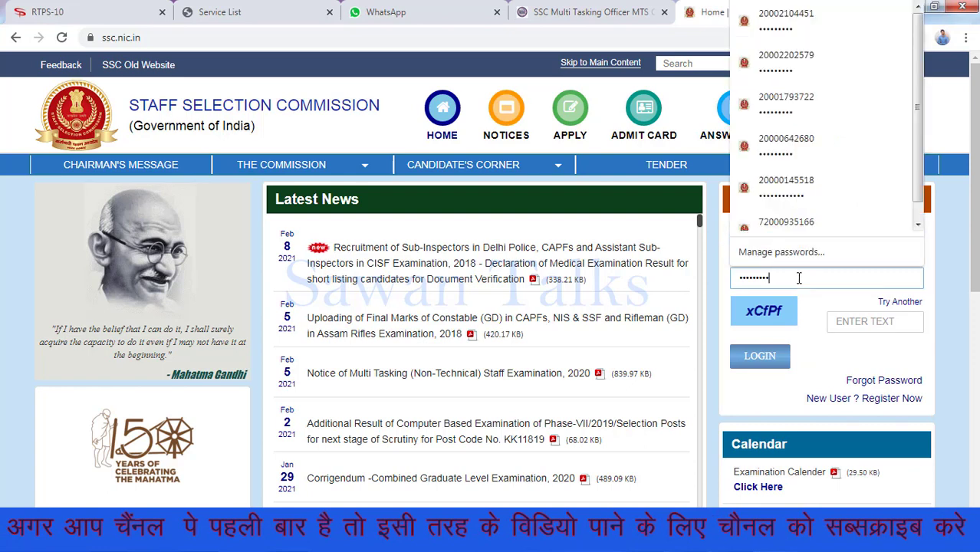
key(BackSpace)
key(BackSpace)
key(BackSpace)
key(BackSpace)
key(BackSpace)
key(BackSpace)
key(BackSpace)
key(BackSpace)
key(BackSpace)
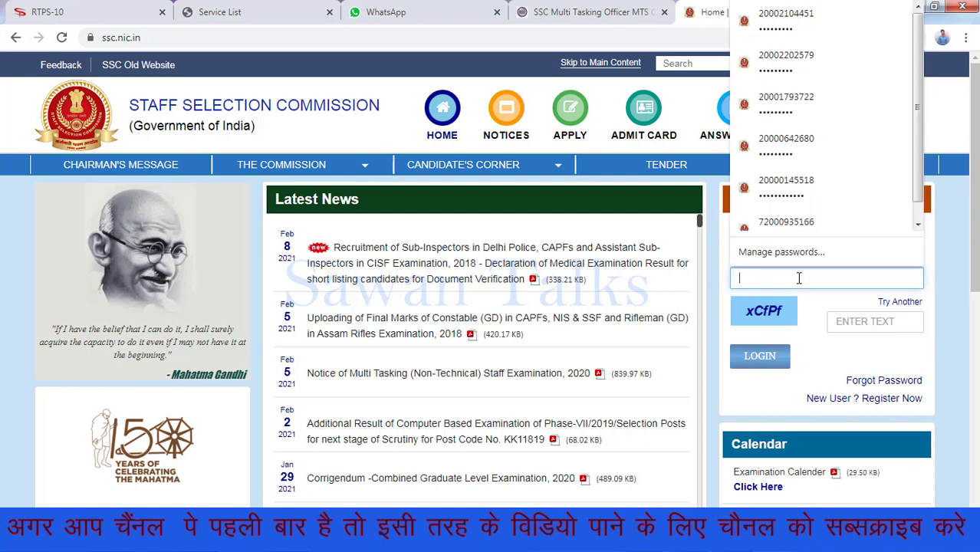
text(••)
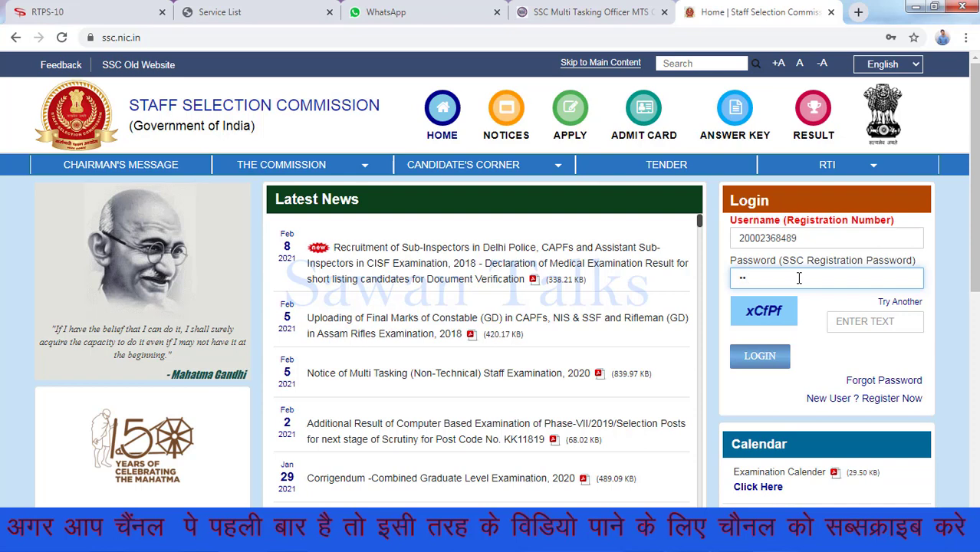
click(848, 321)
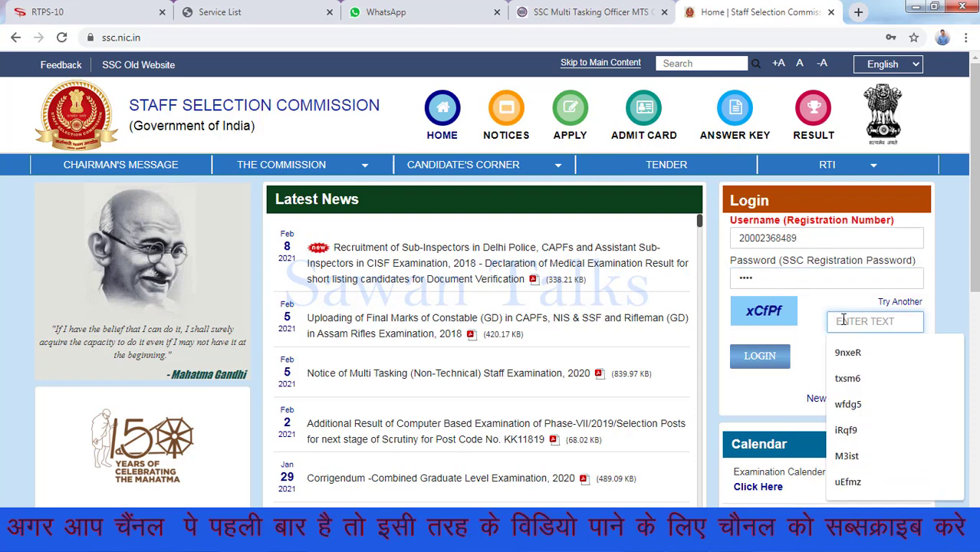
text(x)
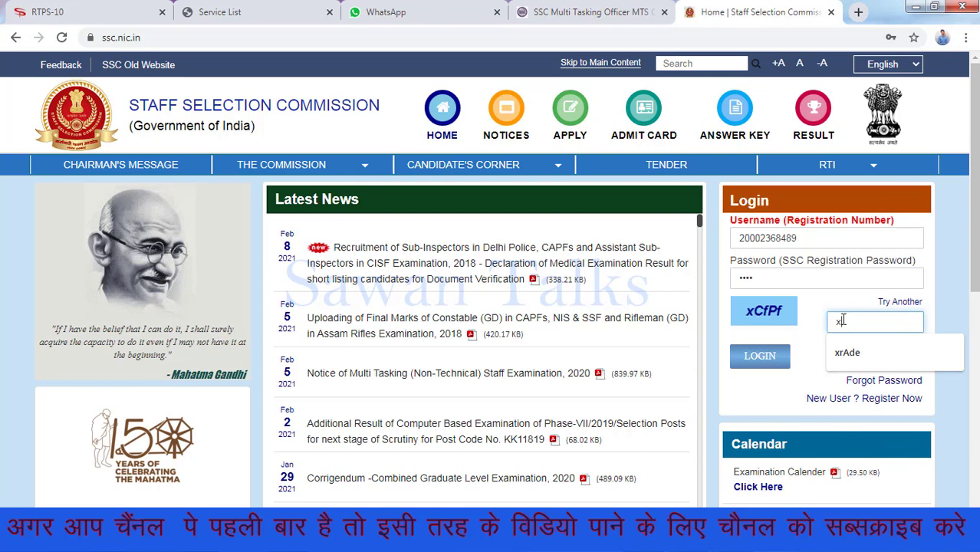
text(C)
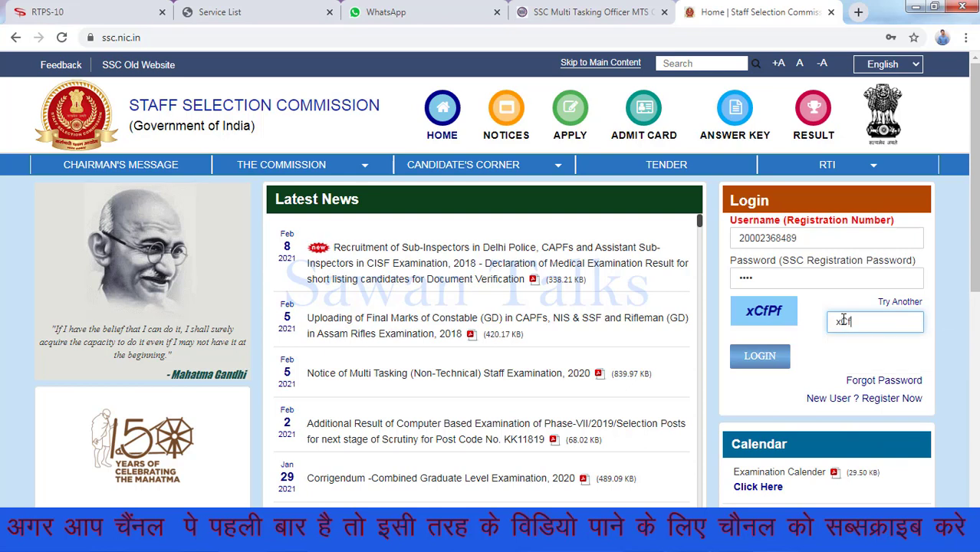
text(fPf)
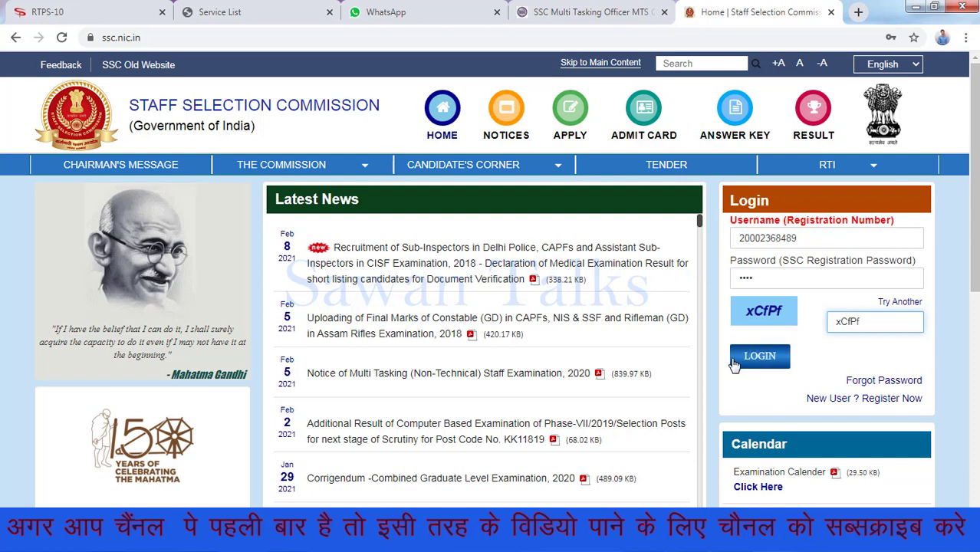
click(738, 360)
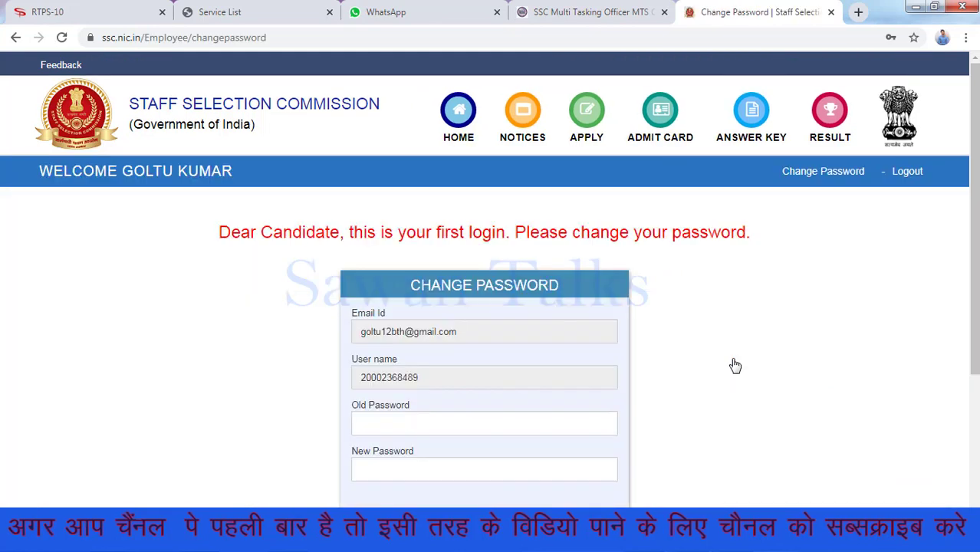
Enter the old password, a new password and its confirmation, submit, then close the confirmation
scroll(322, 297, down, 3)
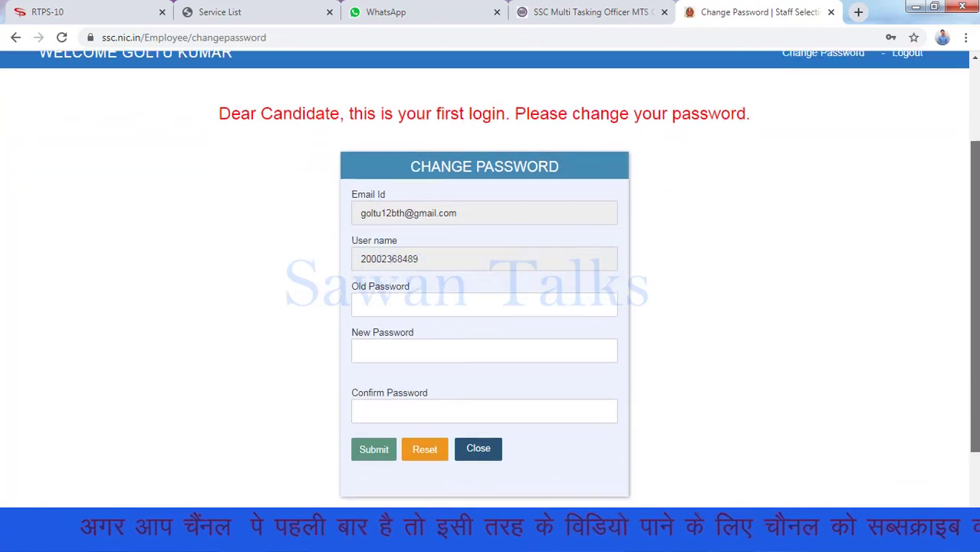
click(374, 295)
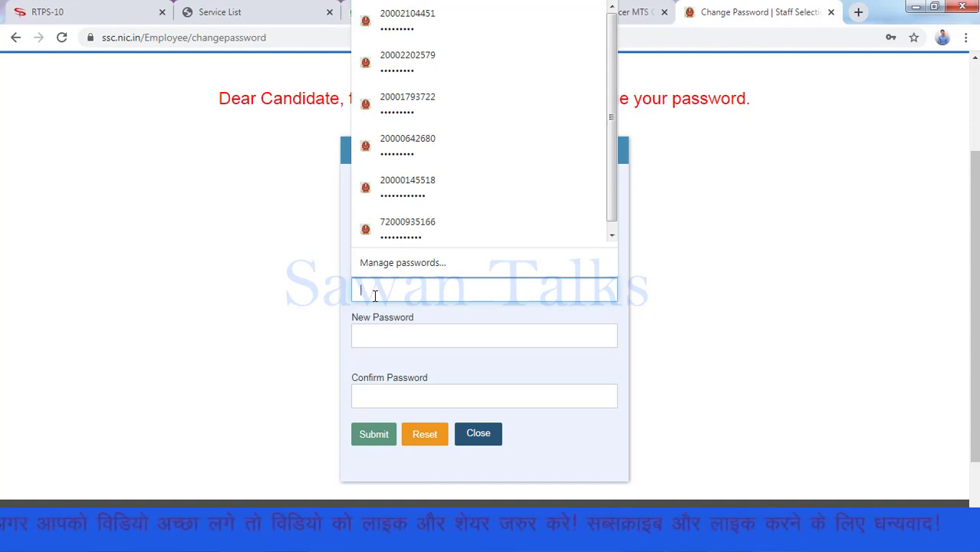
text(••)
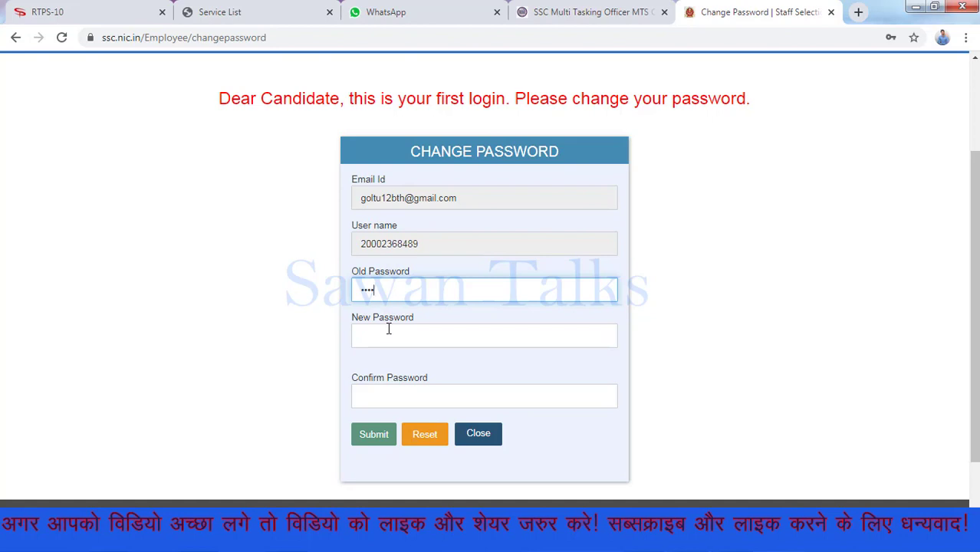
click(389, 330)
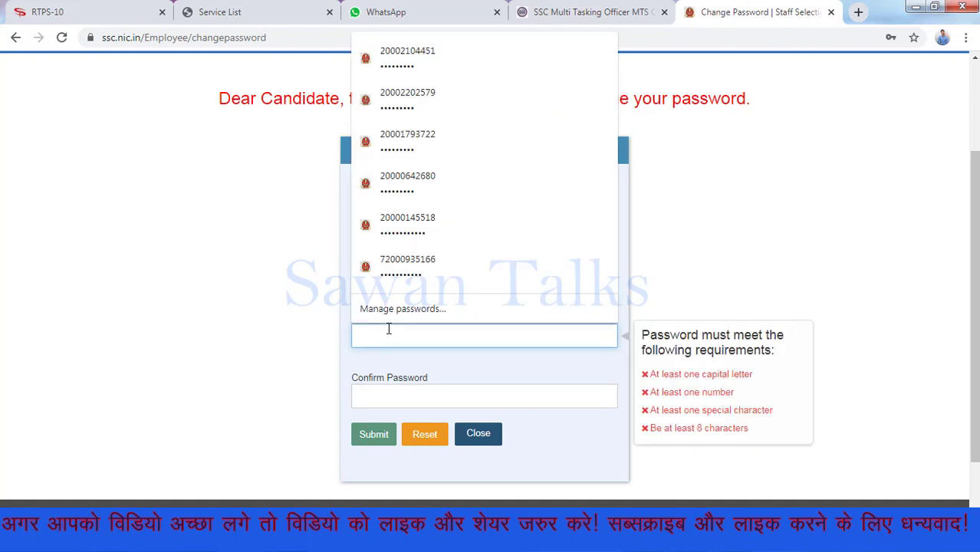
text(S)
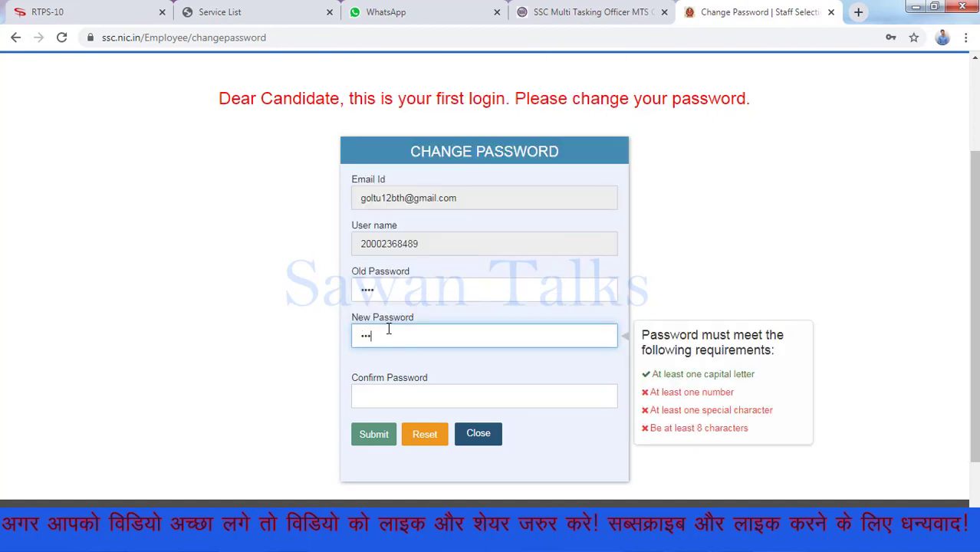
text(@12)
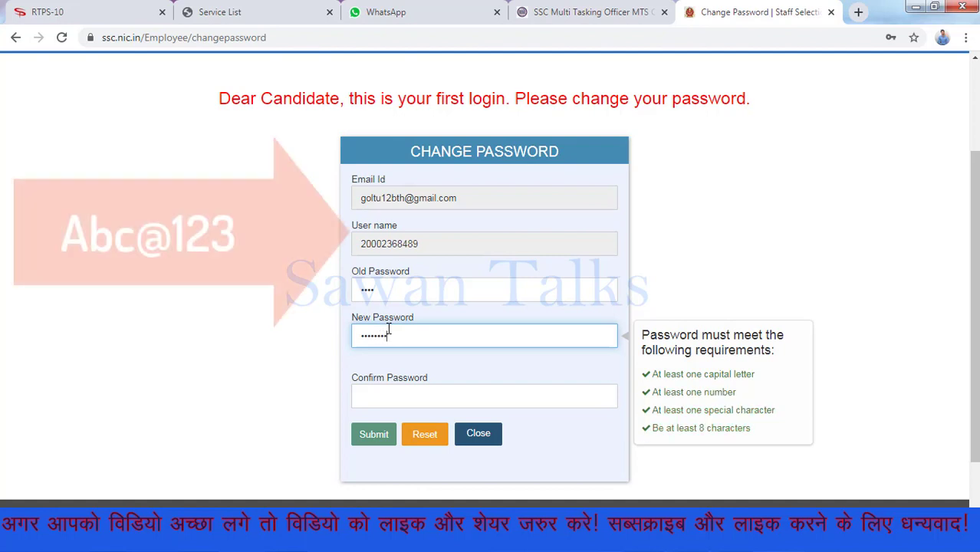
key(Tab)
text(A)
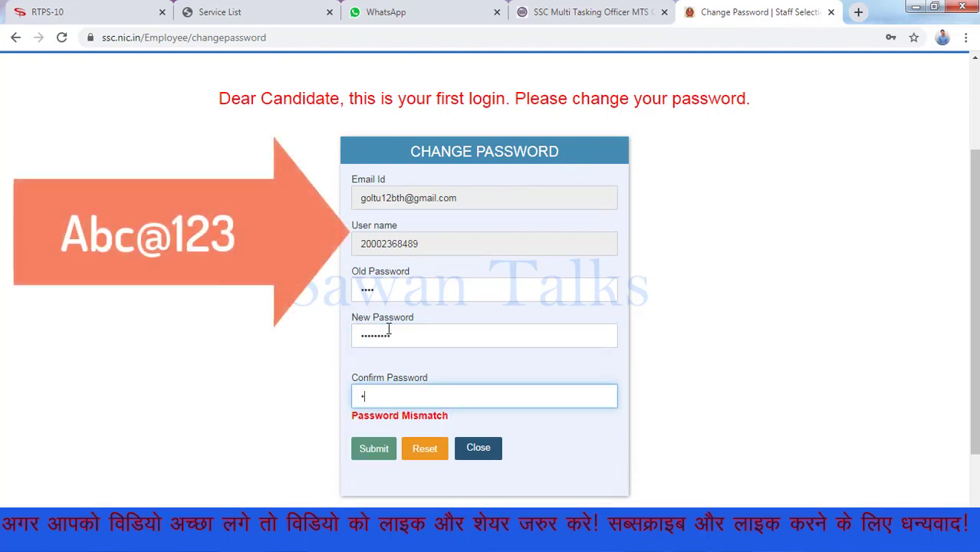
text(bc@12)
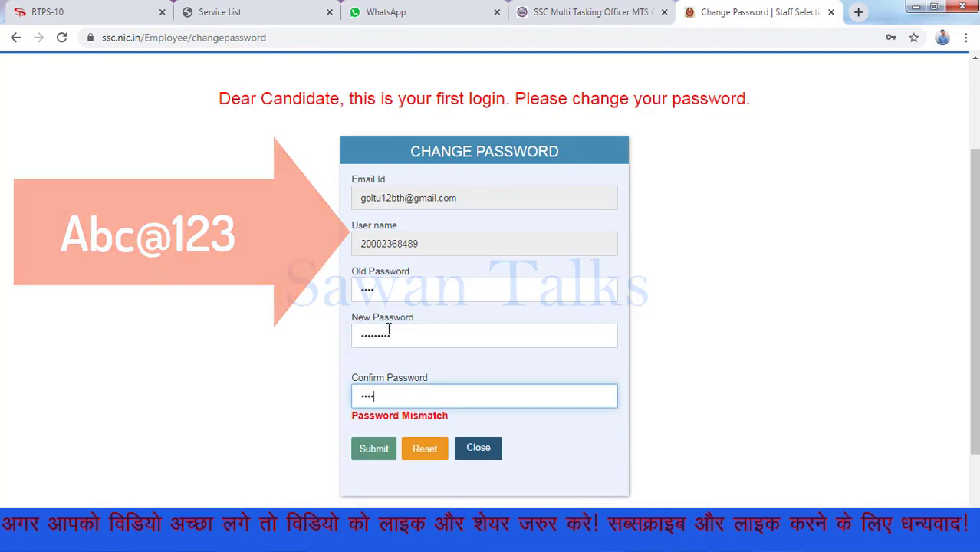
text(3)
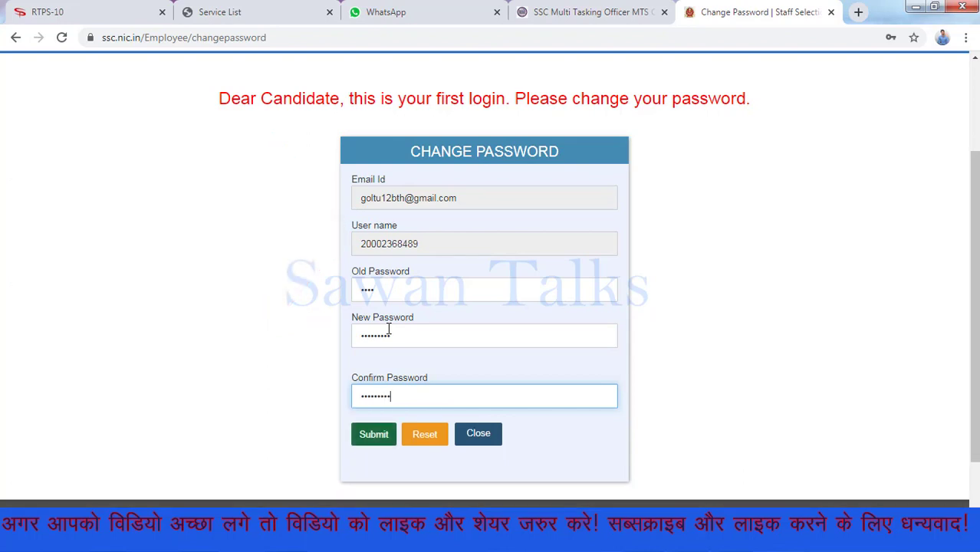
click(374, 435)
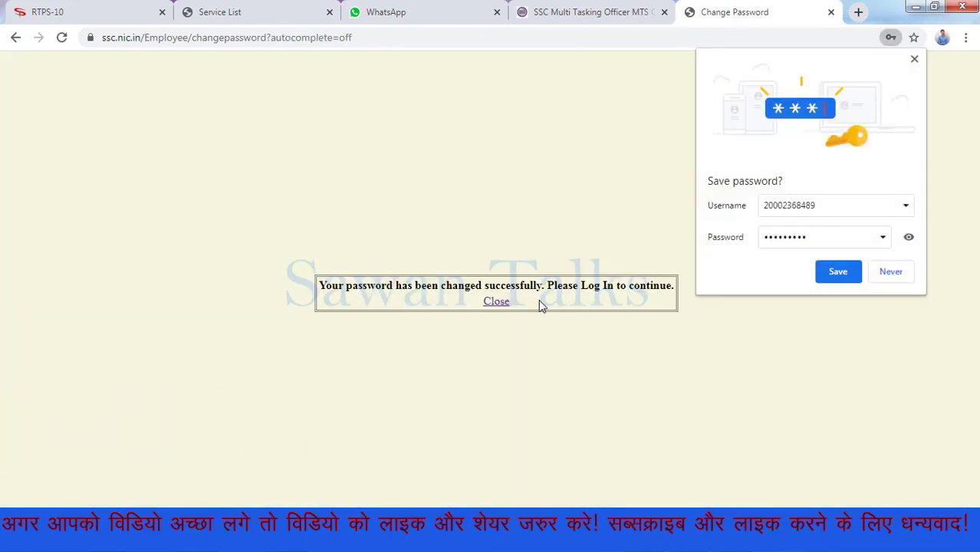
click(497, 302)
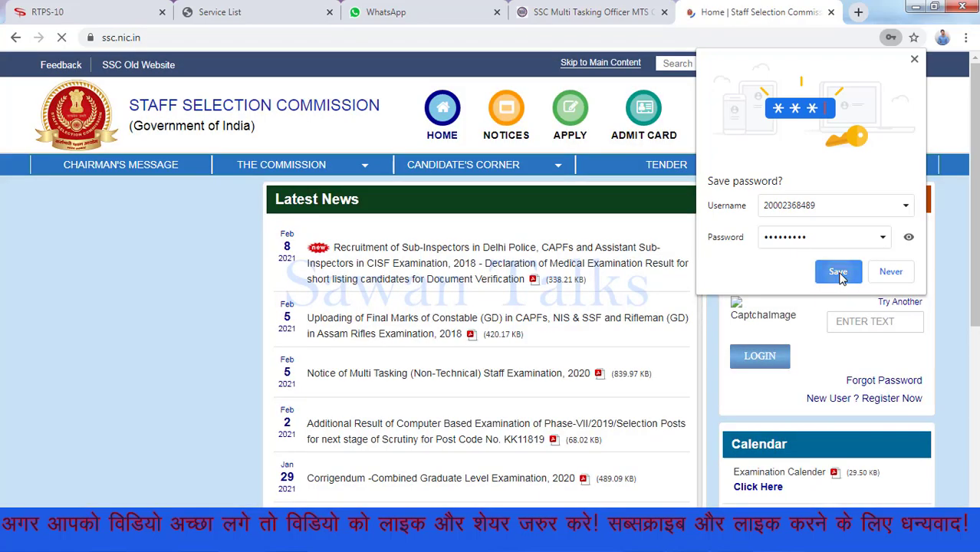
Dismiss Chrome's save-password offer, enter the captcha and log in with the new password
click(839, 273)
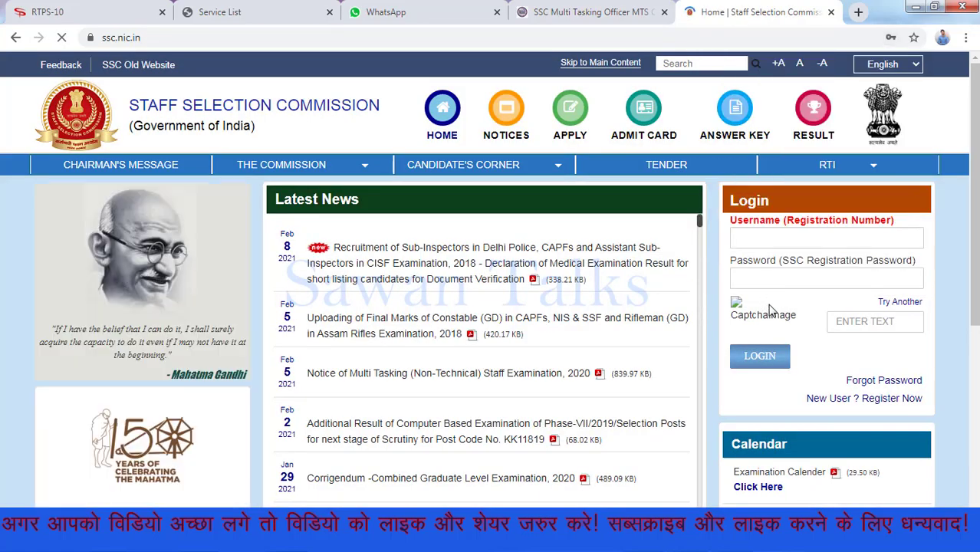
click(859, 321)
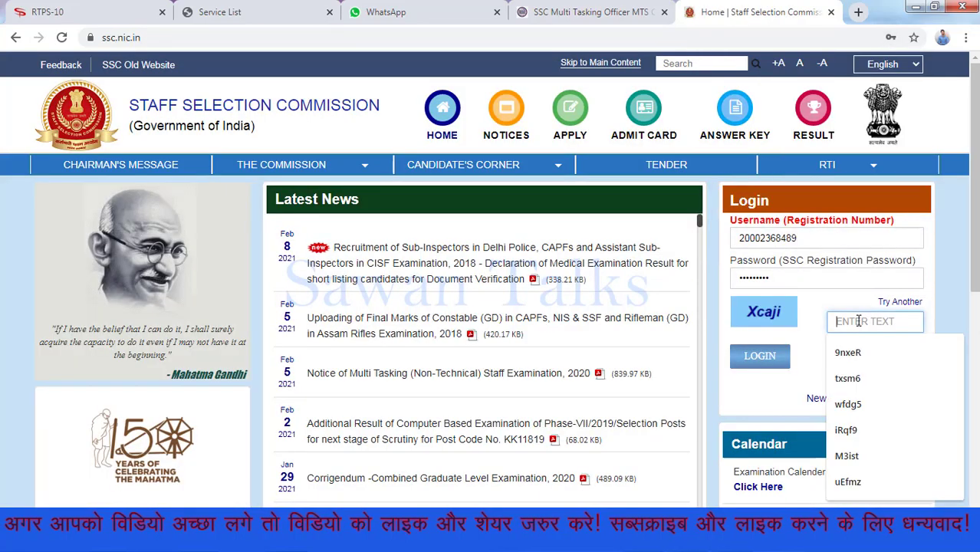
text(X)
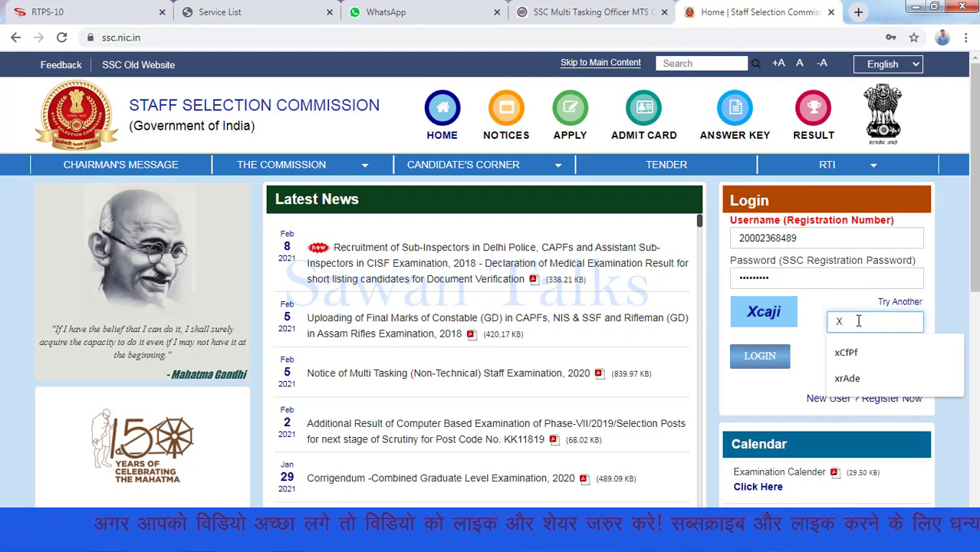
text(ca)
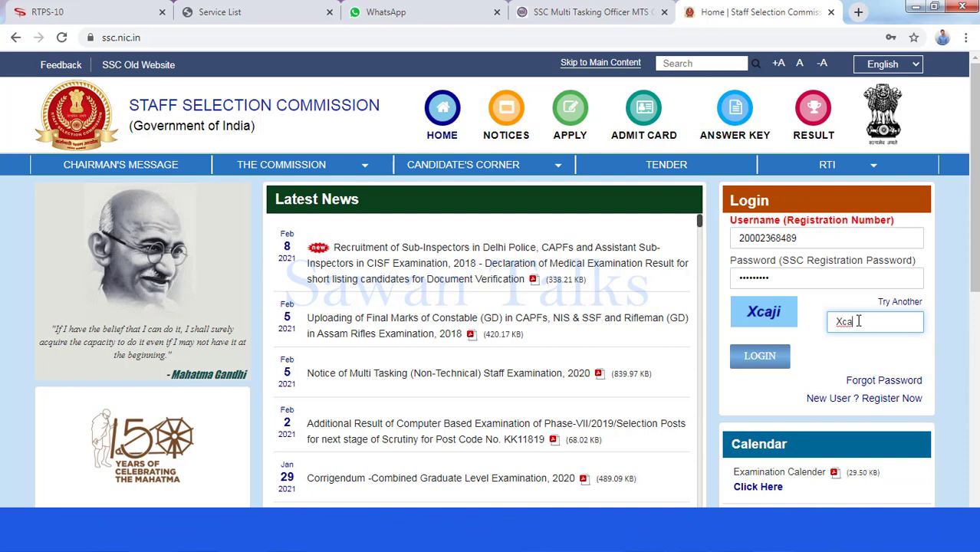
text(ji)
click(762, 357)
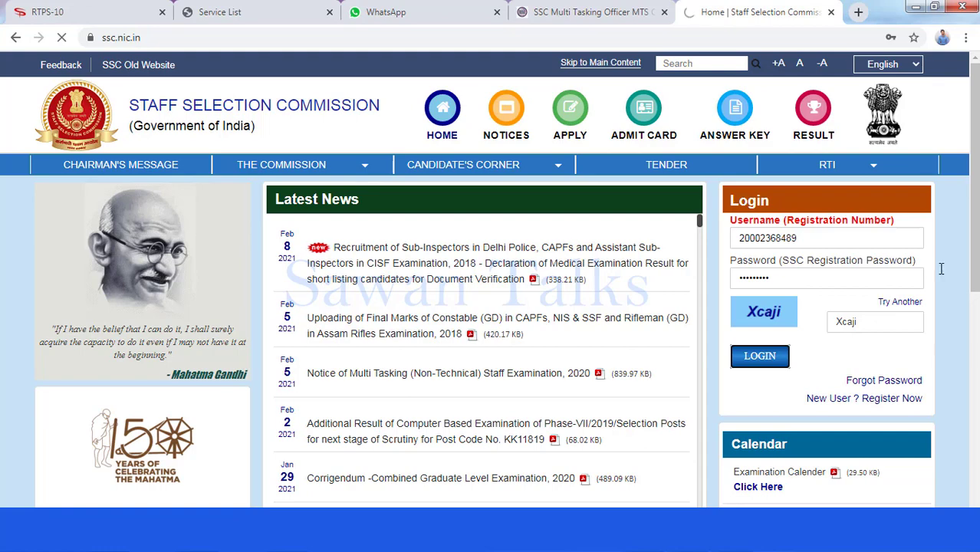
scroll(490, 280, down, 1)
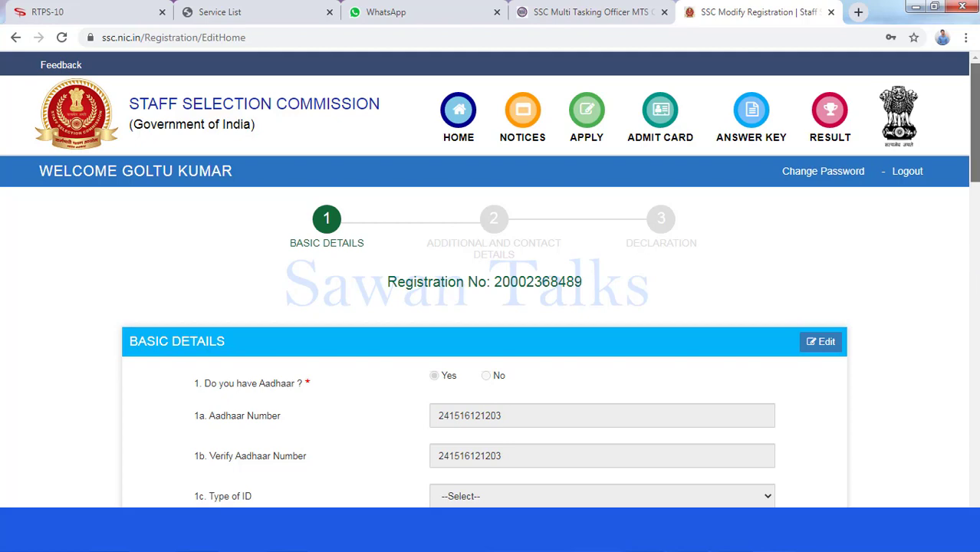
Move past the completed Basic Details with Next and bring up the Additional and Contact Details section
scroll(489, 279, down, 5)
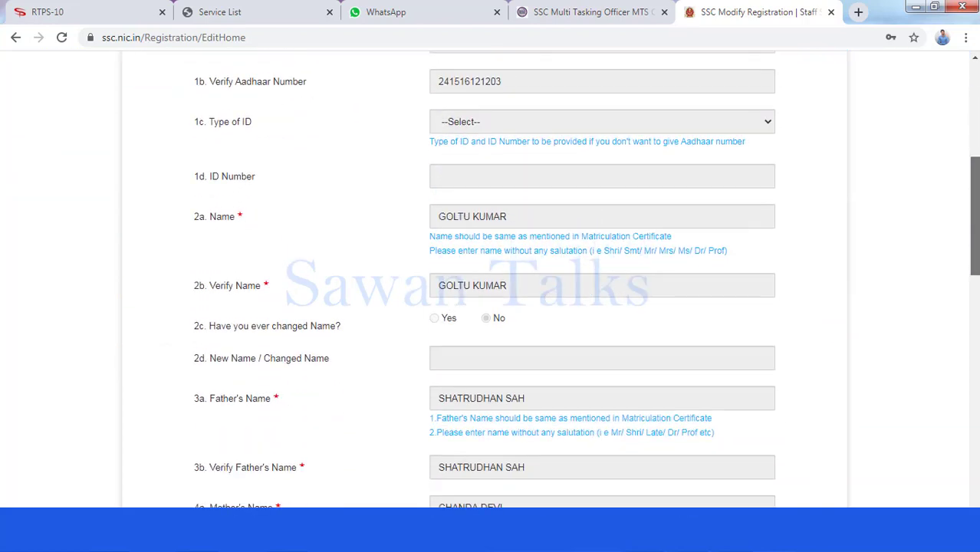
scroll(489, 279, down, 5)
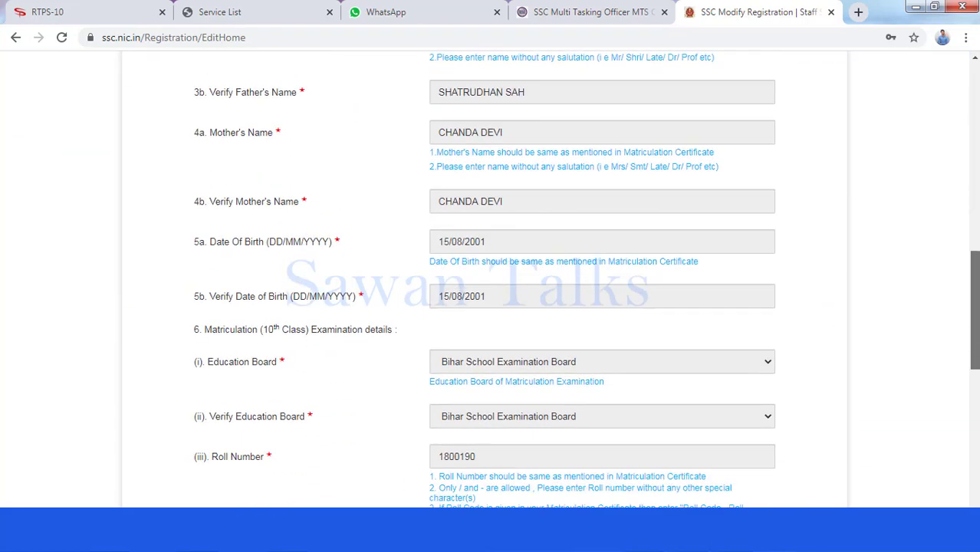
scroll(490, 280, down, 8)
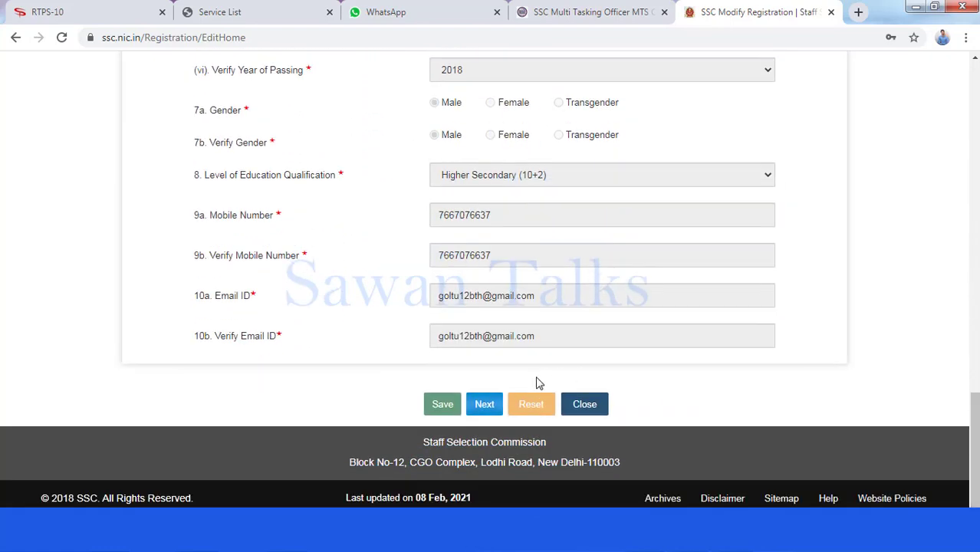
click(486, 404)
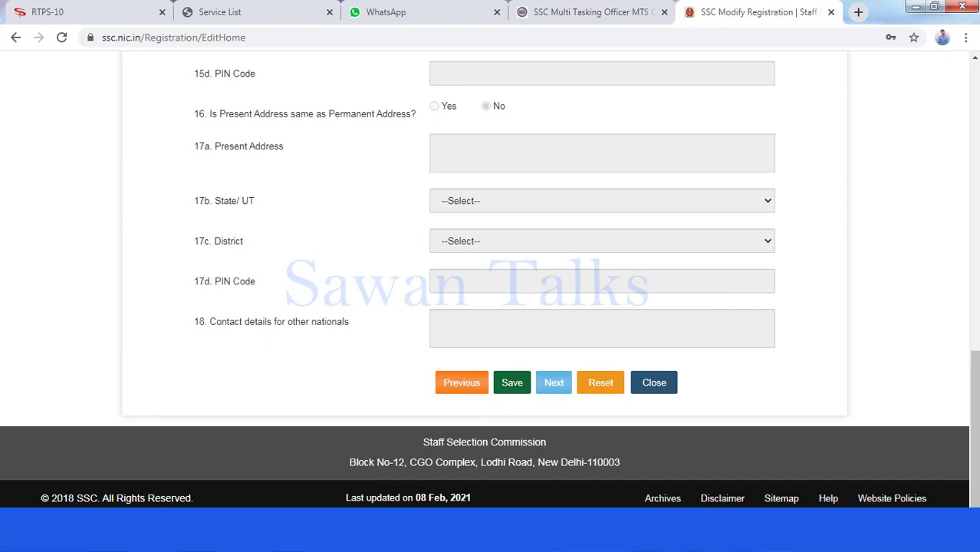
drag(974, 380, 978, 155)
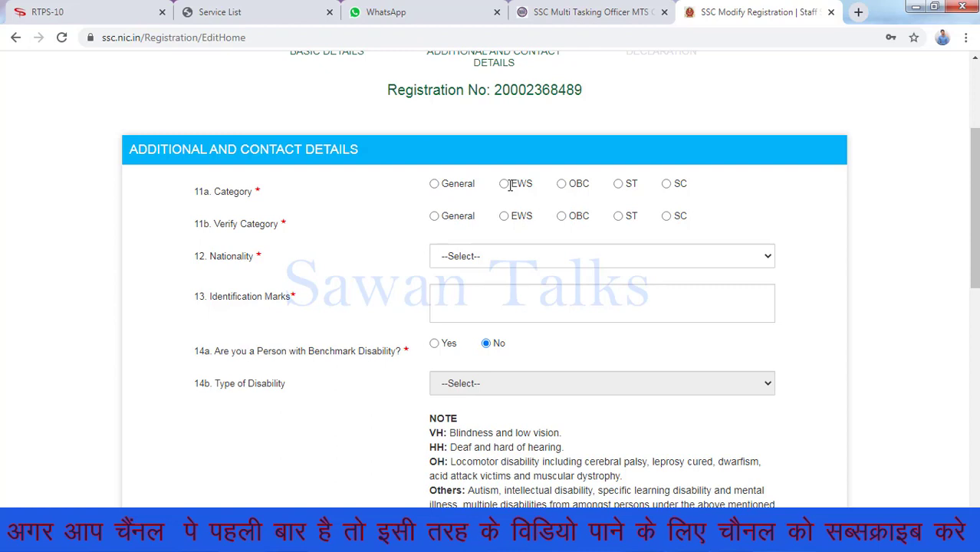
Select OBC for 11a Category and 11b Verify Category, and Citizen of India as nationality
click(561, 185)
click(562, 217)
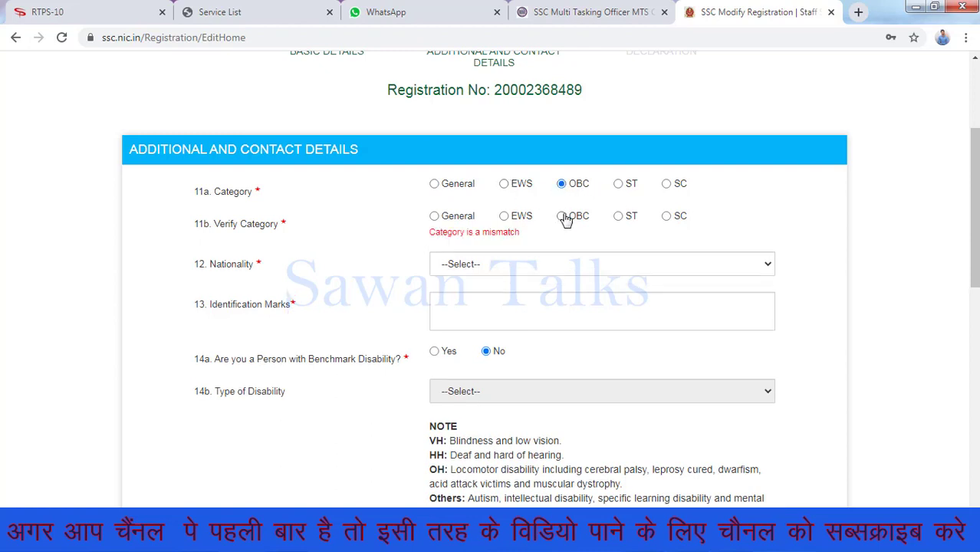
scroll(962, 250, down, 2)
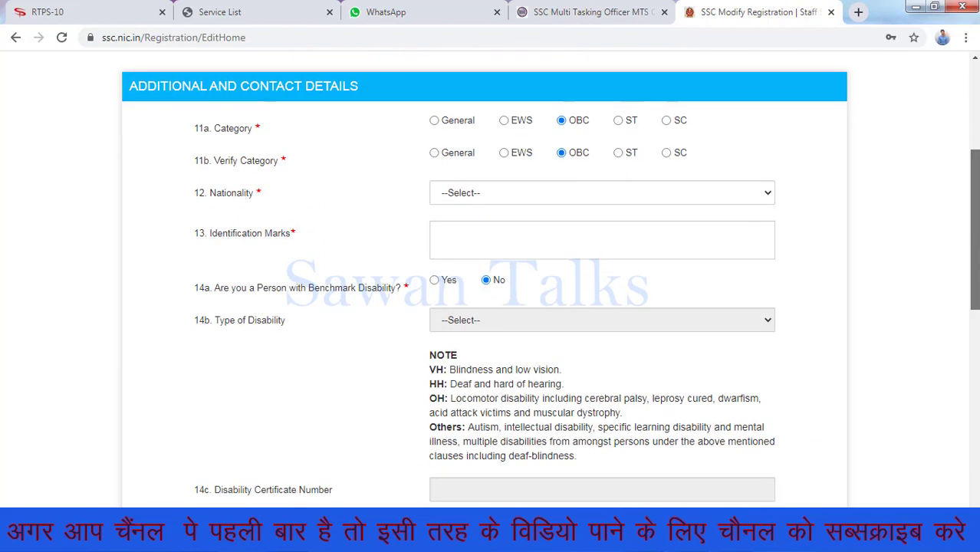
click(521, 152)
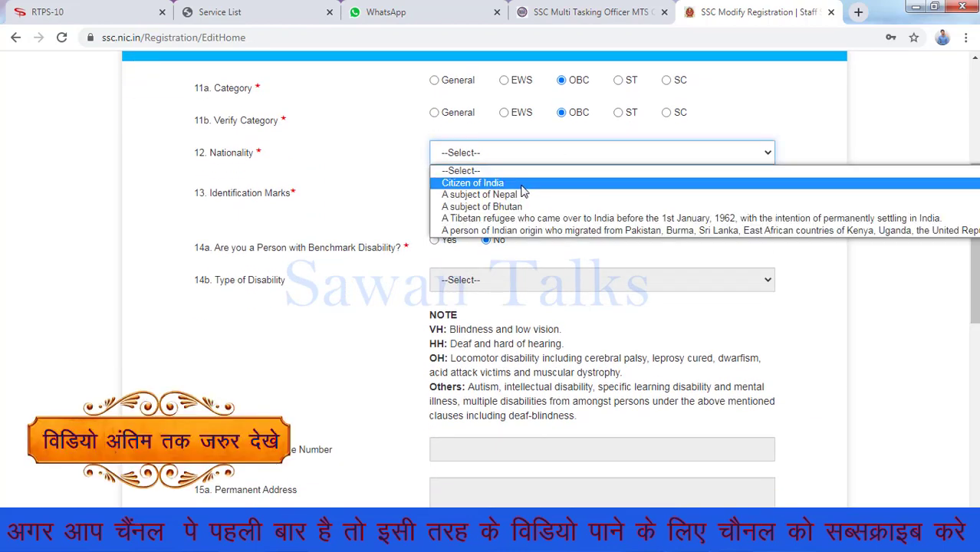
click(521, 184)
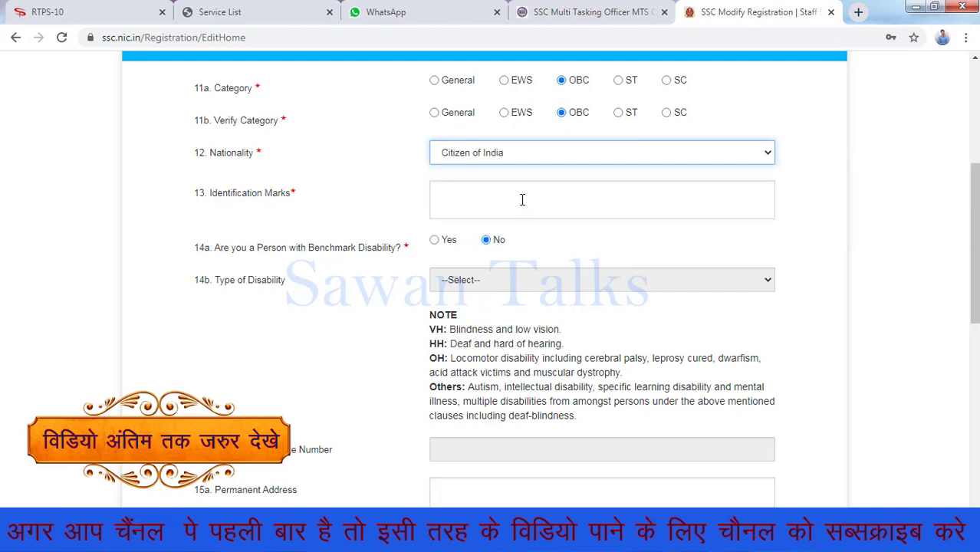
click(522, 199)
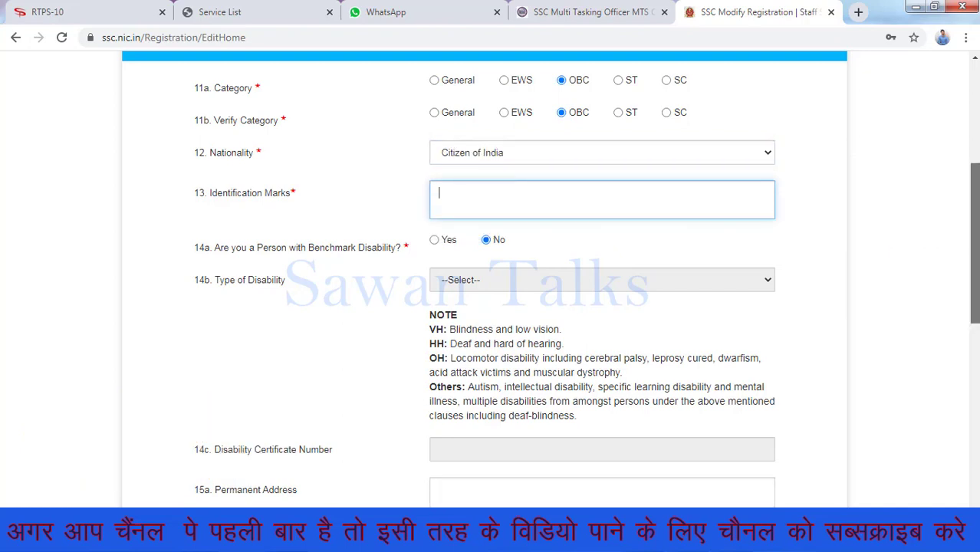
drag(965, 226, 974, 263)
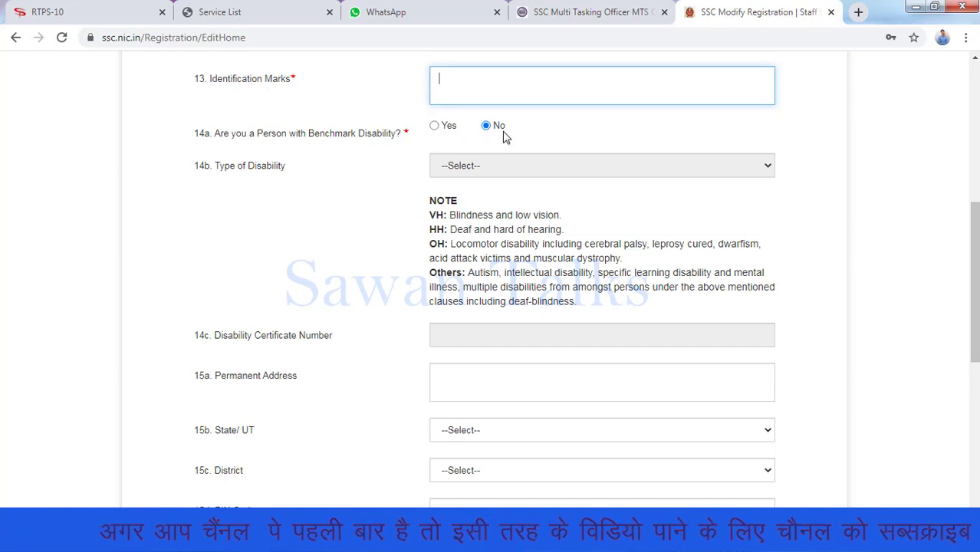
drag(974, 284, 974, 355)
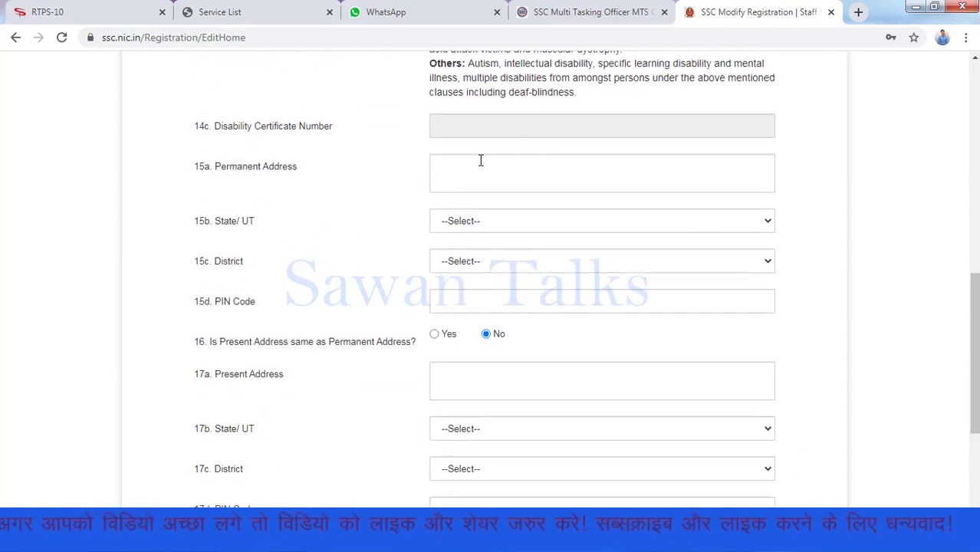
click(494, 227)
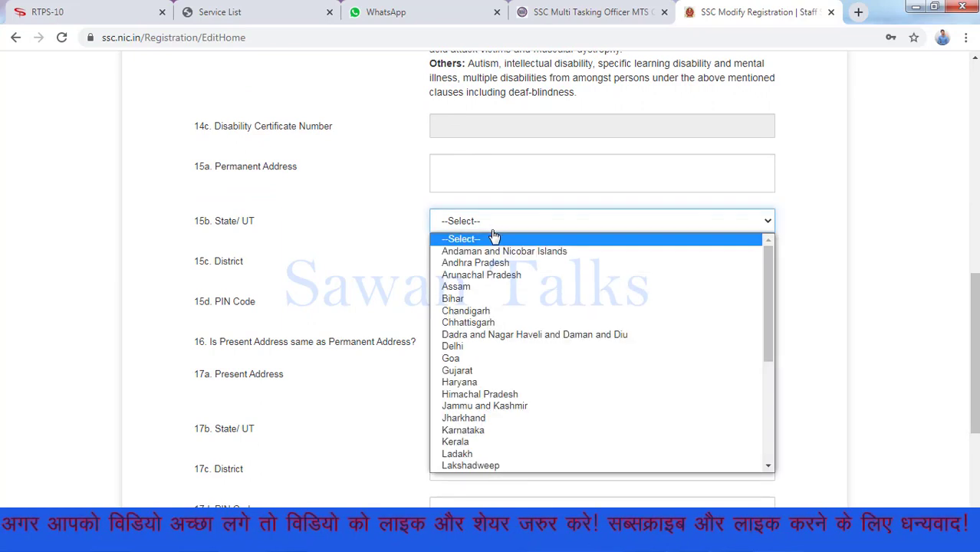
click(483, 299)
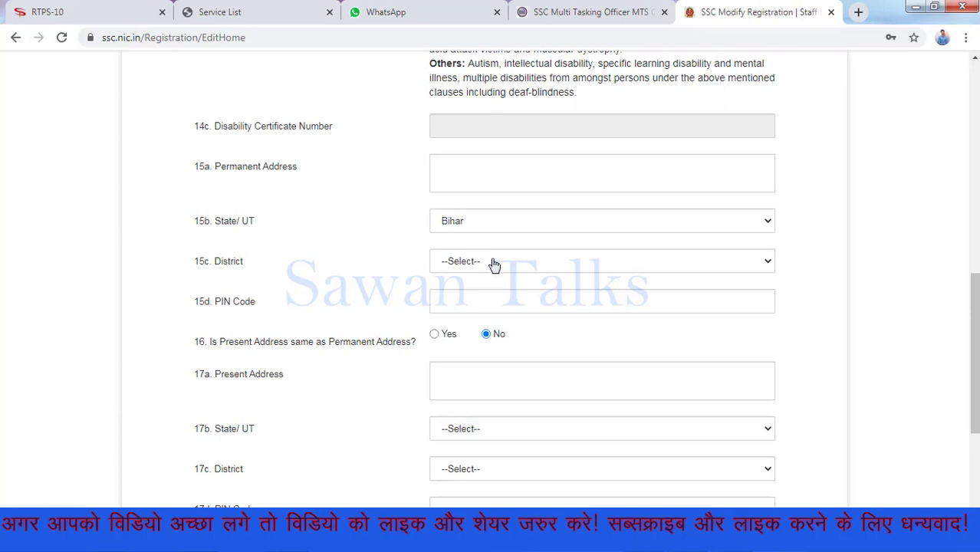
click(495, 265)
key(p)
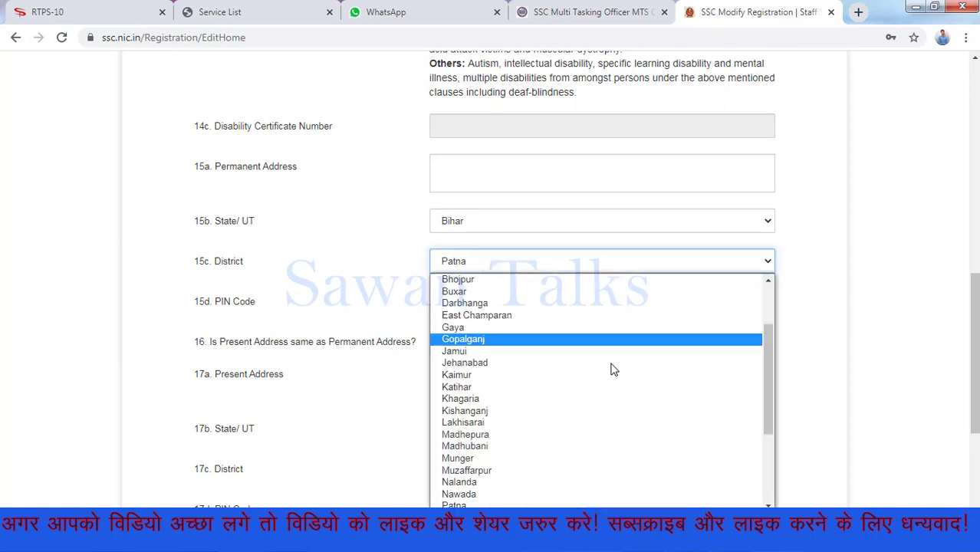
drag(765, 377, 643, 499)
click(641, 507)
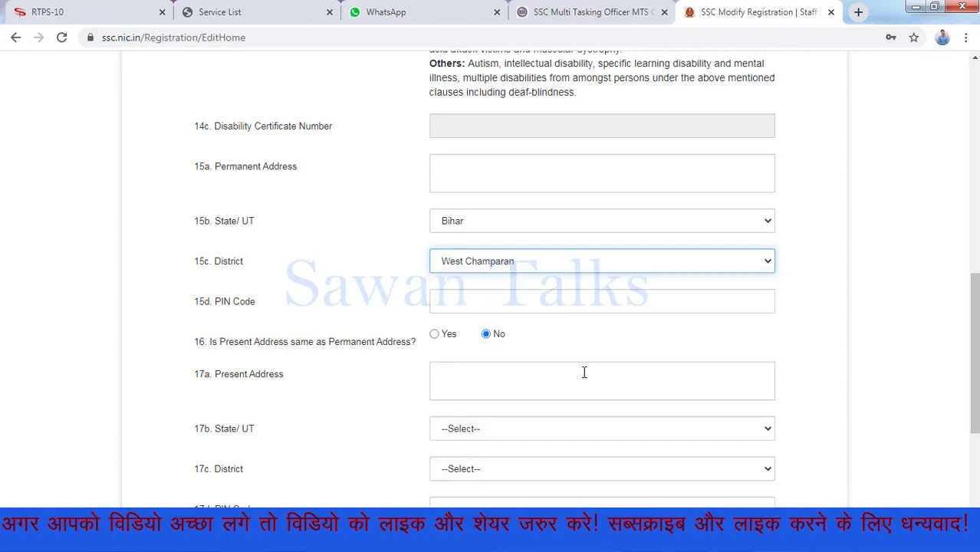
click(472, 299)
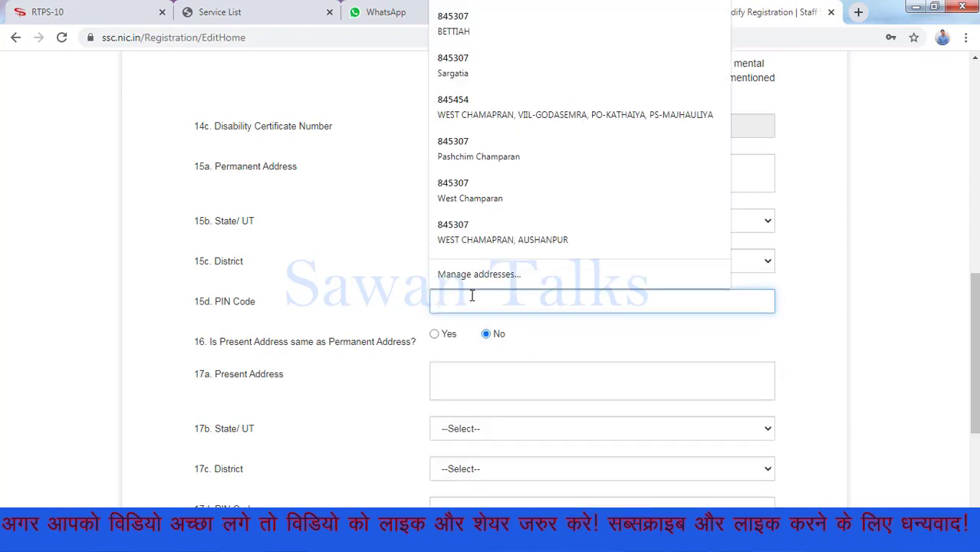
text(845307)
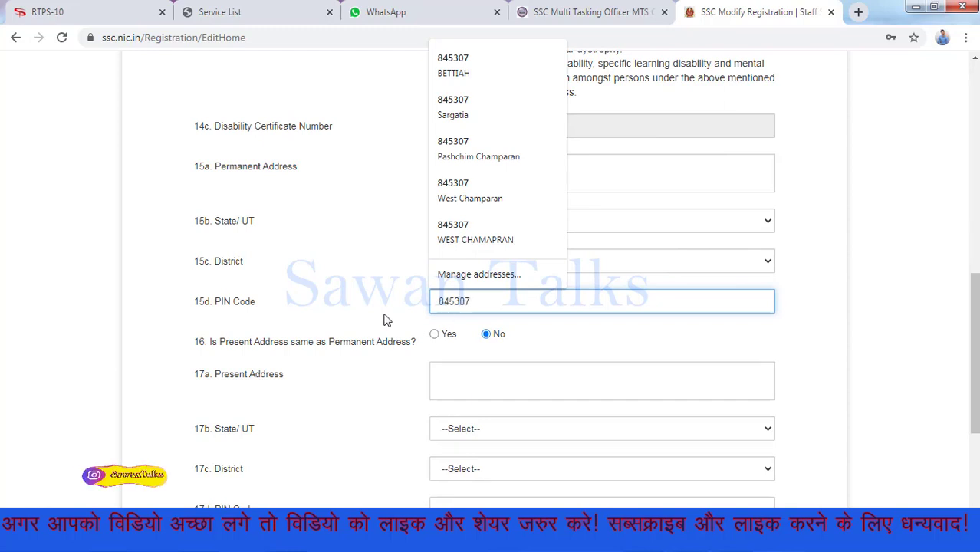
click(357, 314)
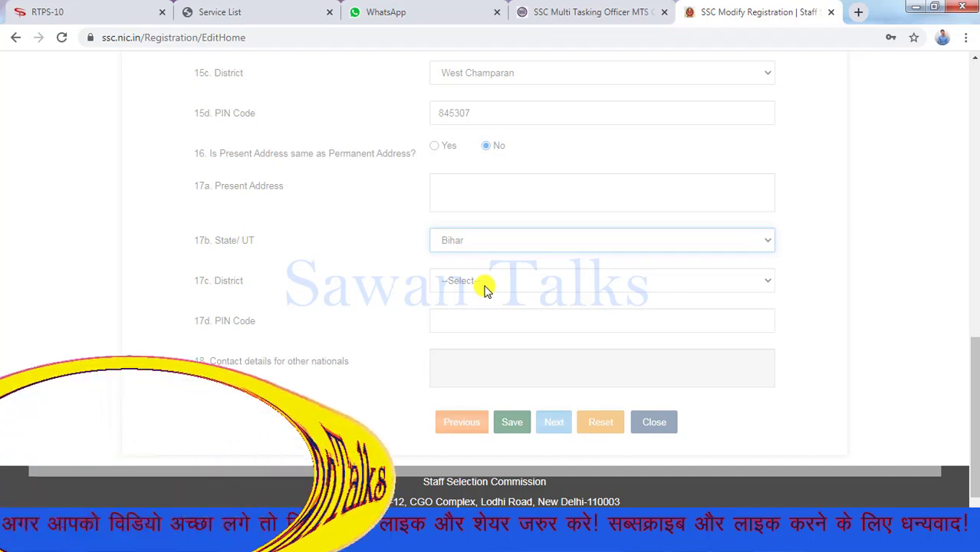
drag(971, 336, 969, 268)
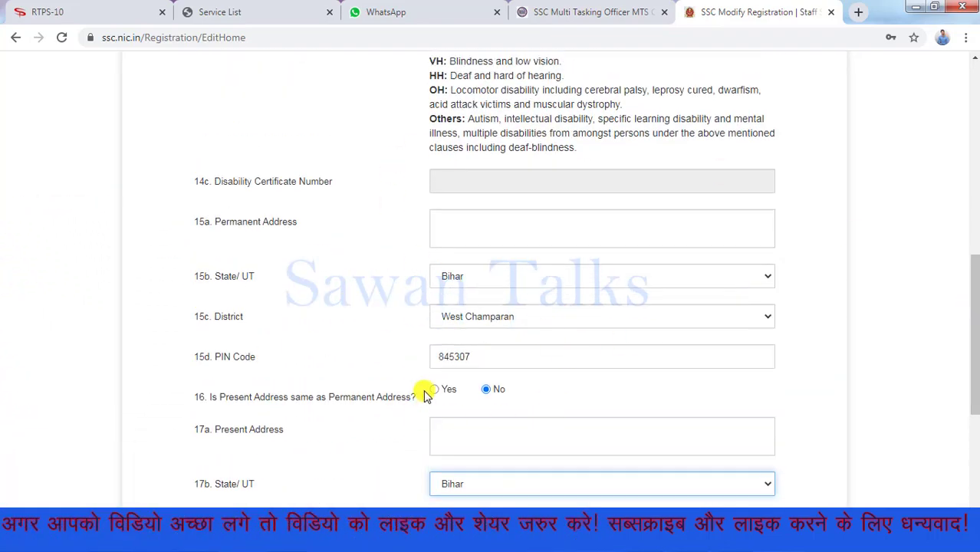
drag(977, 315, 975, 414)
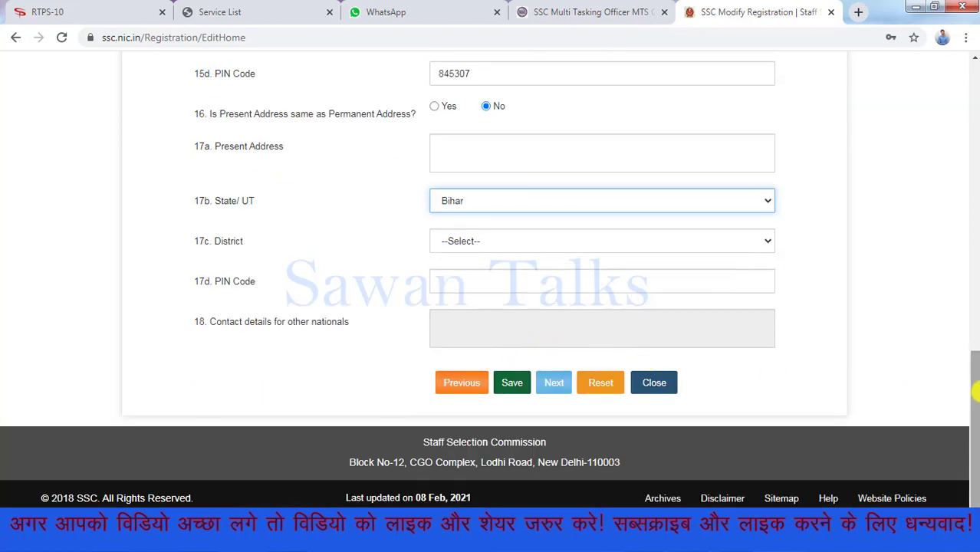
drag(976, 400, 975, 196)
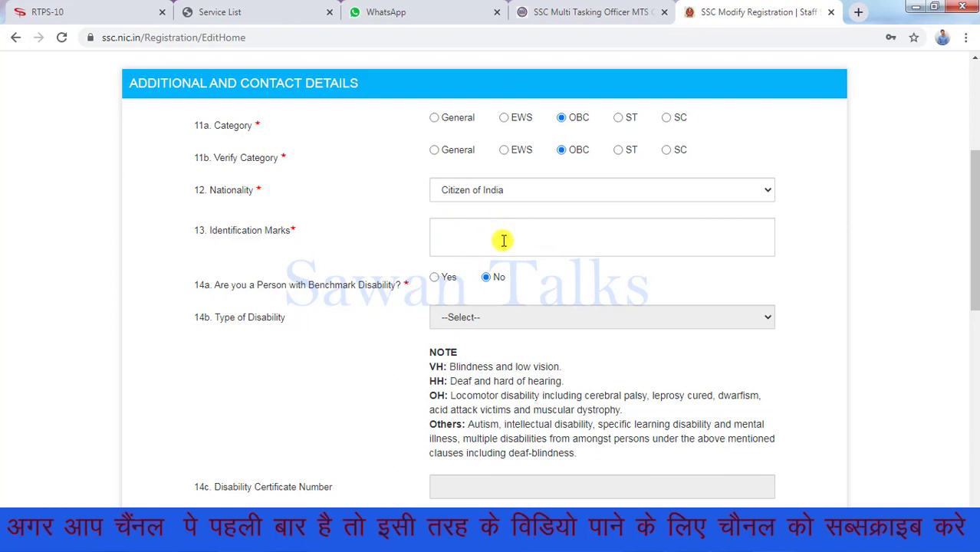
Enter 'A MOLE ON LEFT EYE' as the identification mark, then bring the address fields into view
click(504, 241)
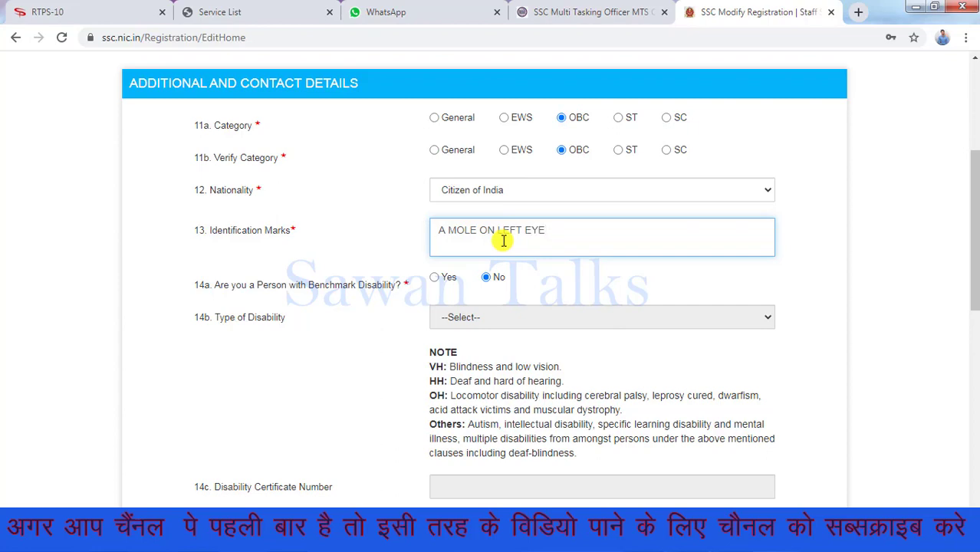
scroll(974, 265, down, 1)
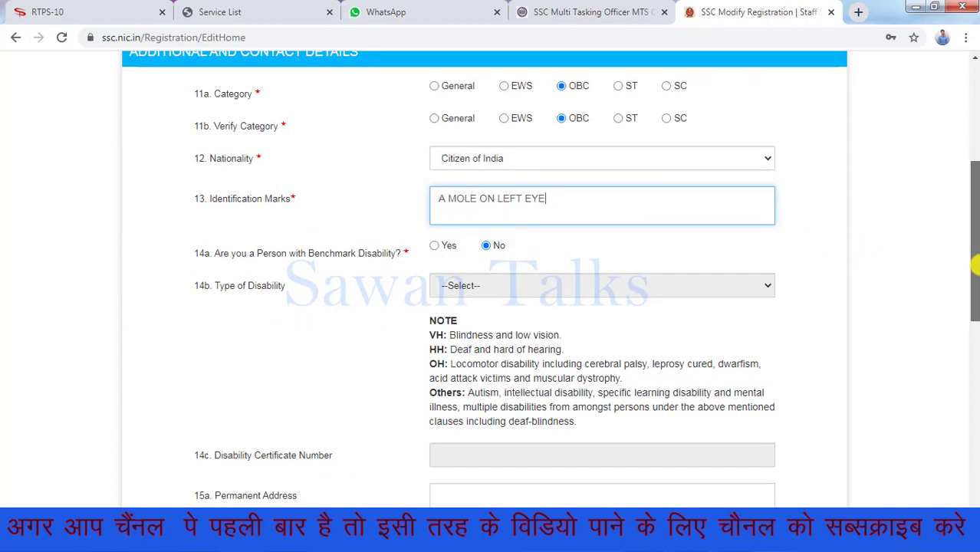
drag(974, 264, 974, 376)
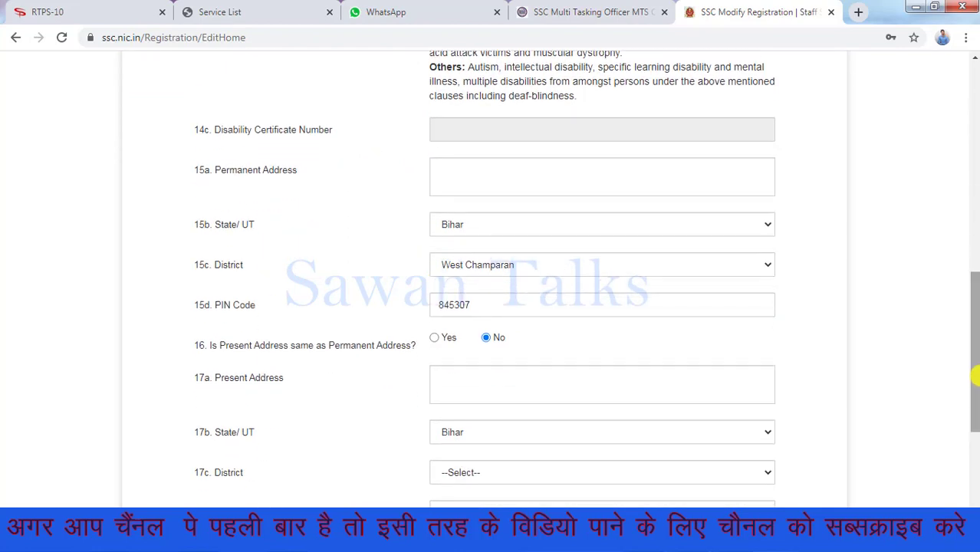
drag(976, 324, 974, 343)
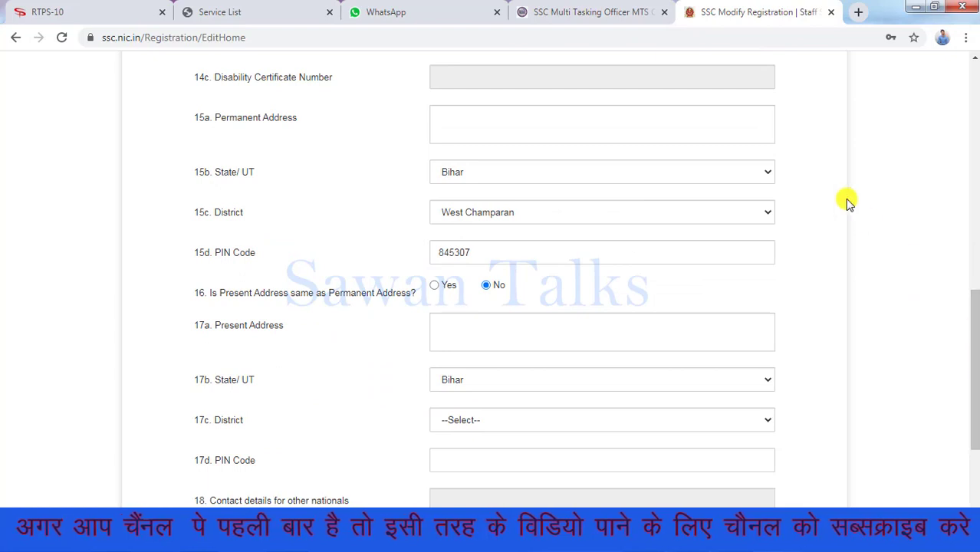
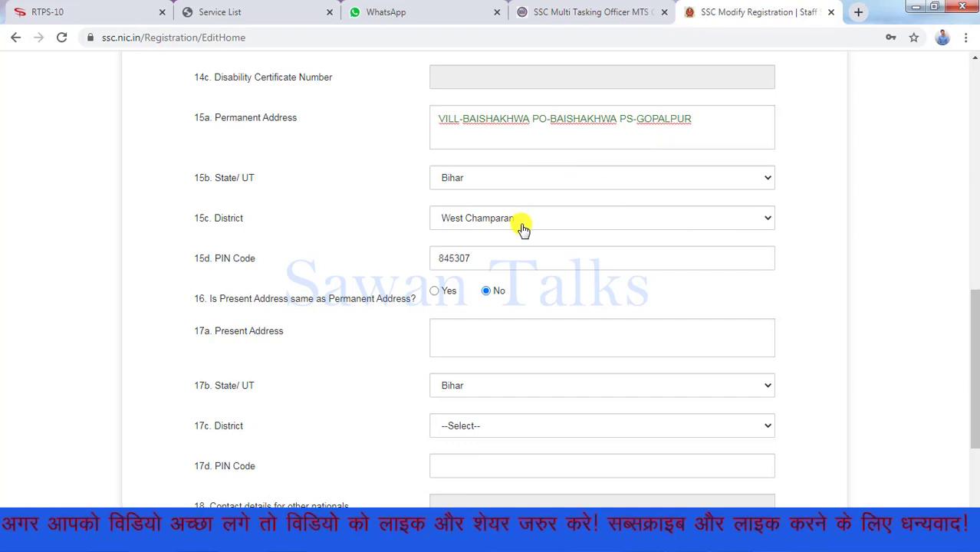
Paste the permanent address into 15a, answer Yes for same present address, and save
click(436, 292)
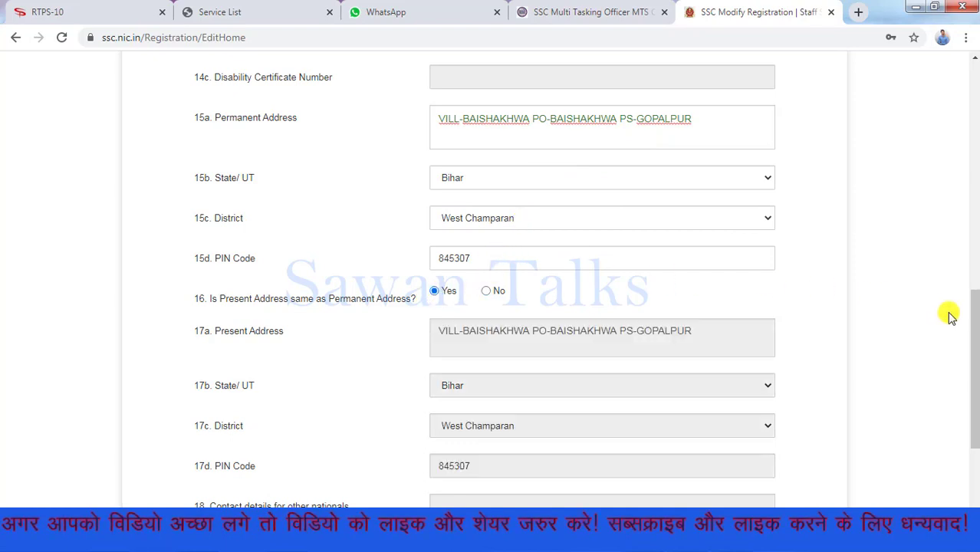
drag(975, 325, 976, 383)
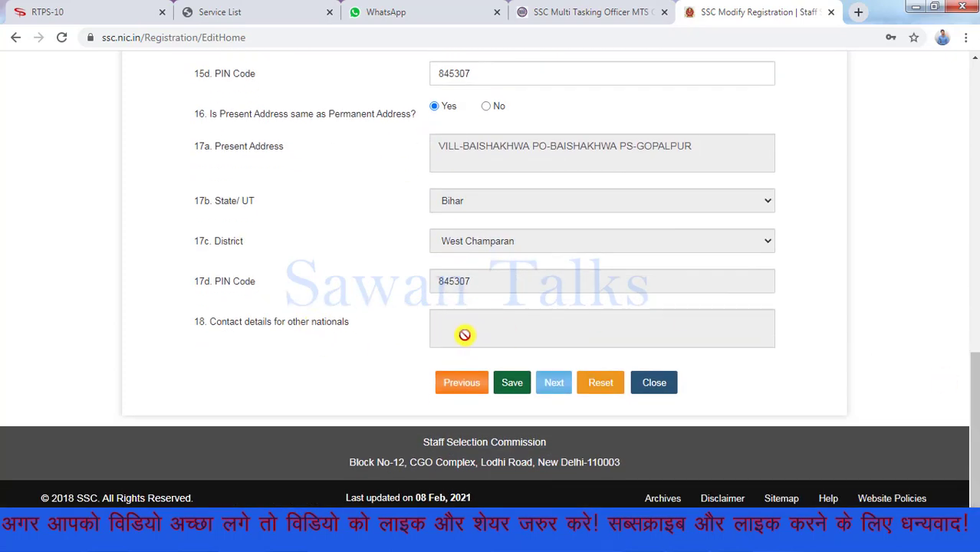
click(512, 381)
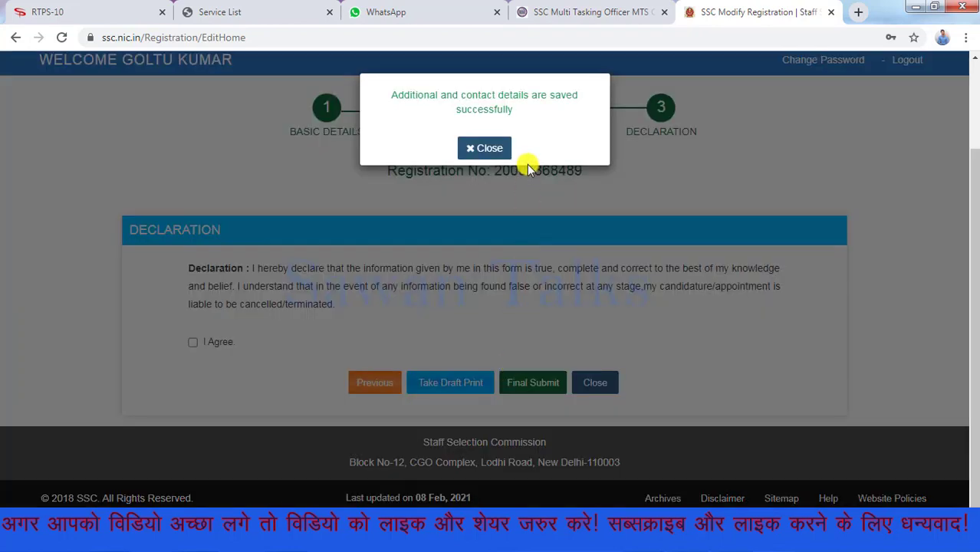
Close the saved message, take the draft print, and view it in the RegistrationReport tab
click(490, 150)
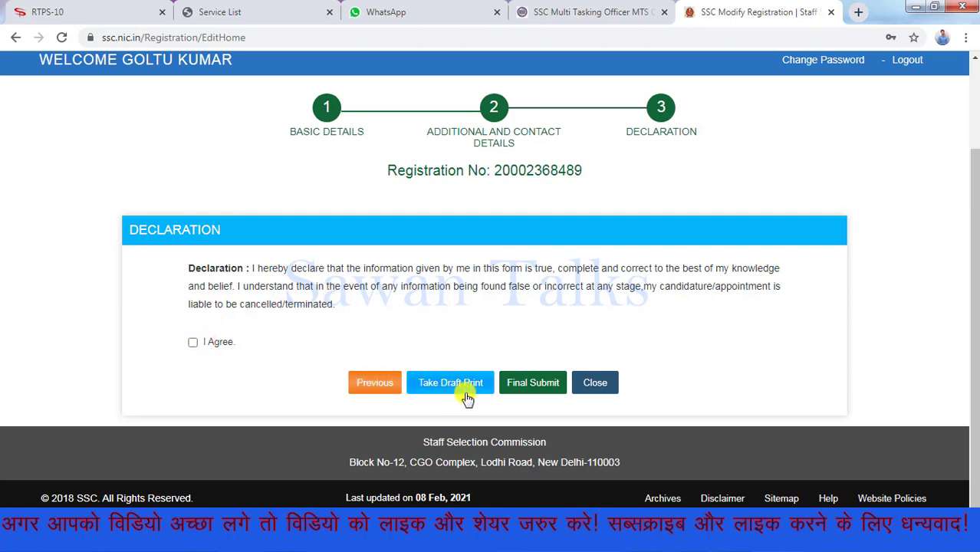
click(519, 385)
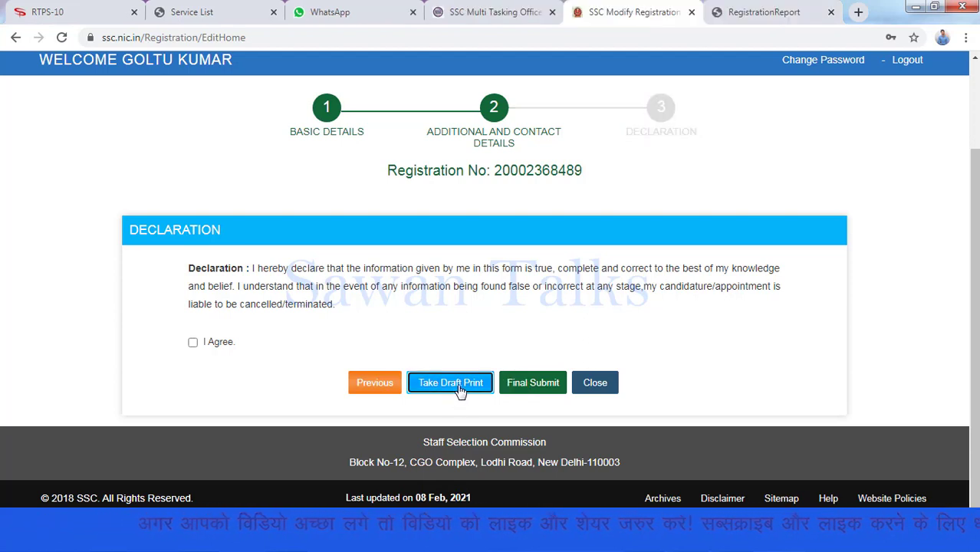
click(744, 9)
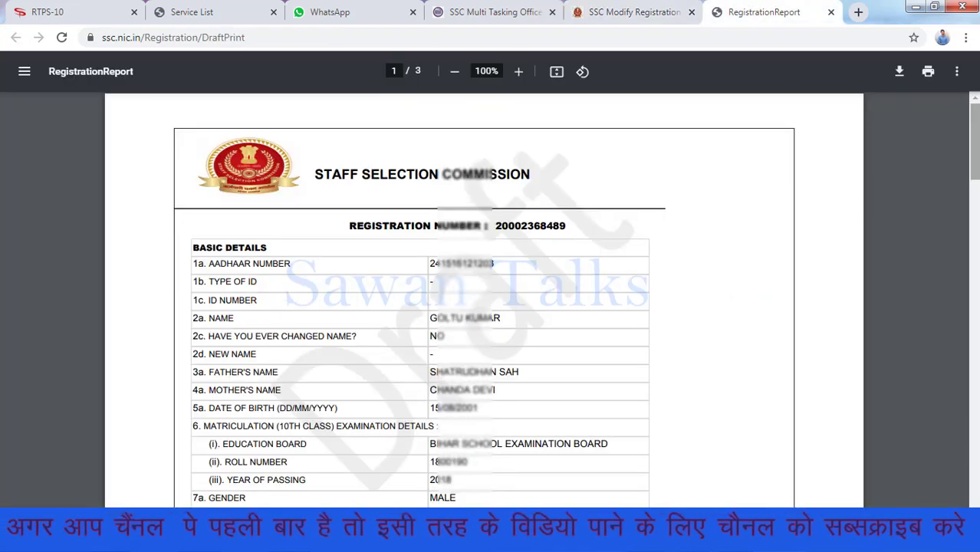
Scroll through the RegistrationReport draft PDF, then return to the SSC Modify Registration tab
scroll(483, 299, down, 15)
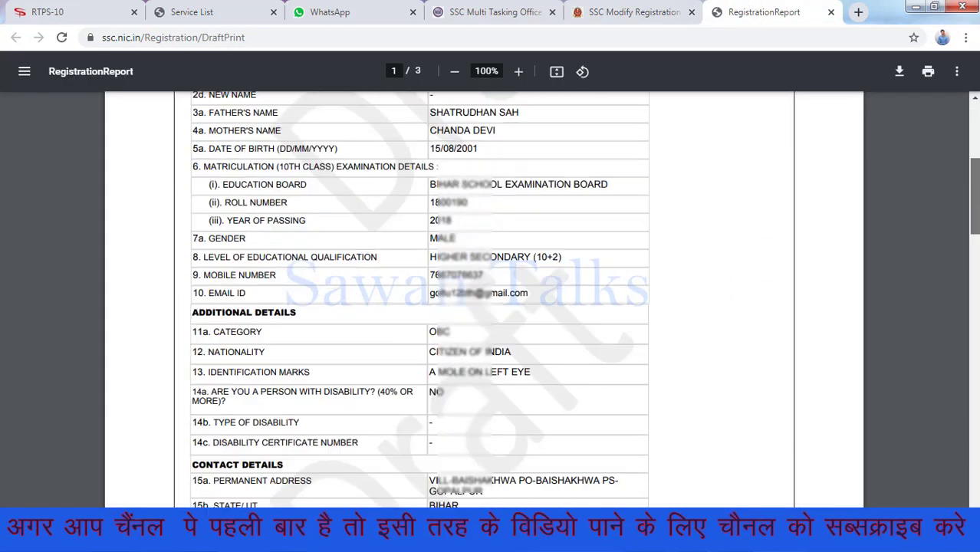
scroll(484, 299, up, 15)
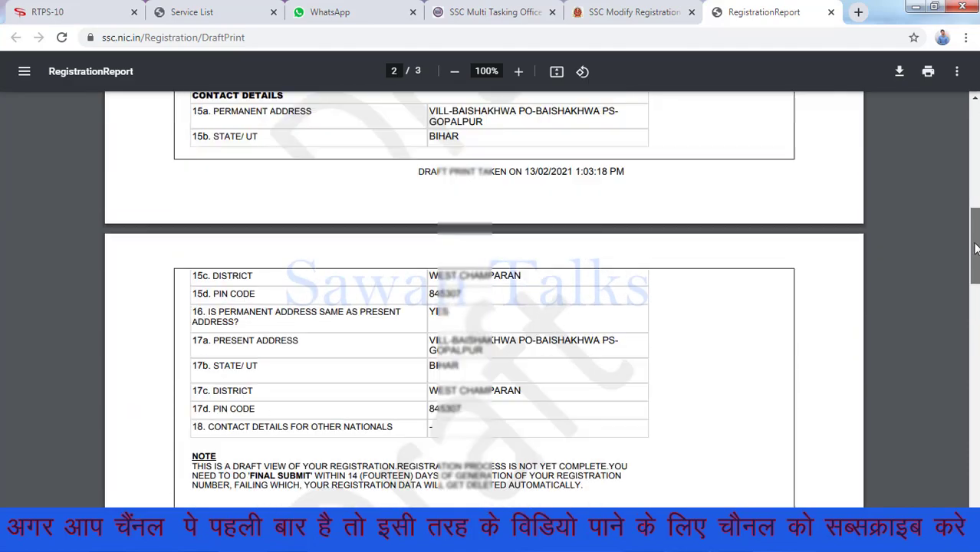
scroll(484, 299, down, 7)
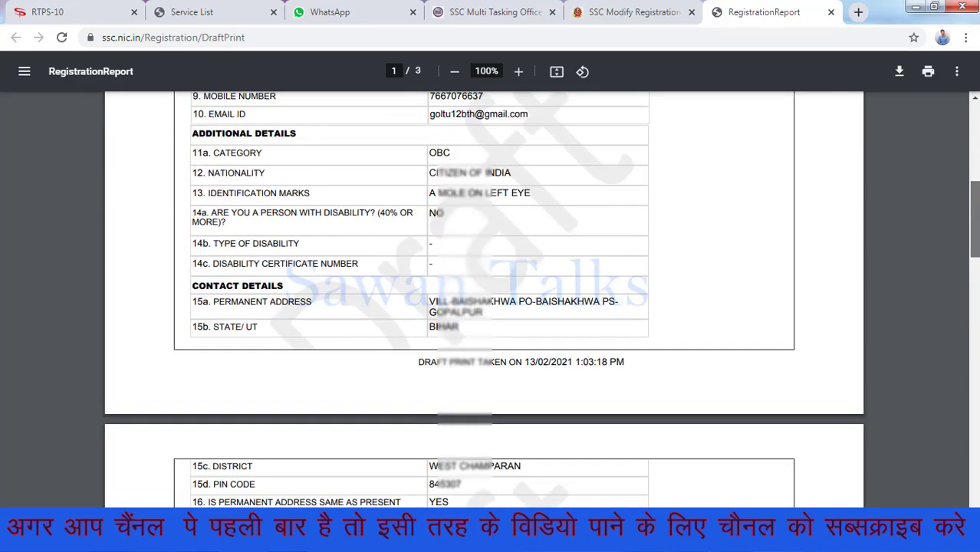
scroll(483, 299, up, 2)
scroll(483, 299, up, 3)
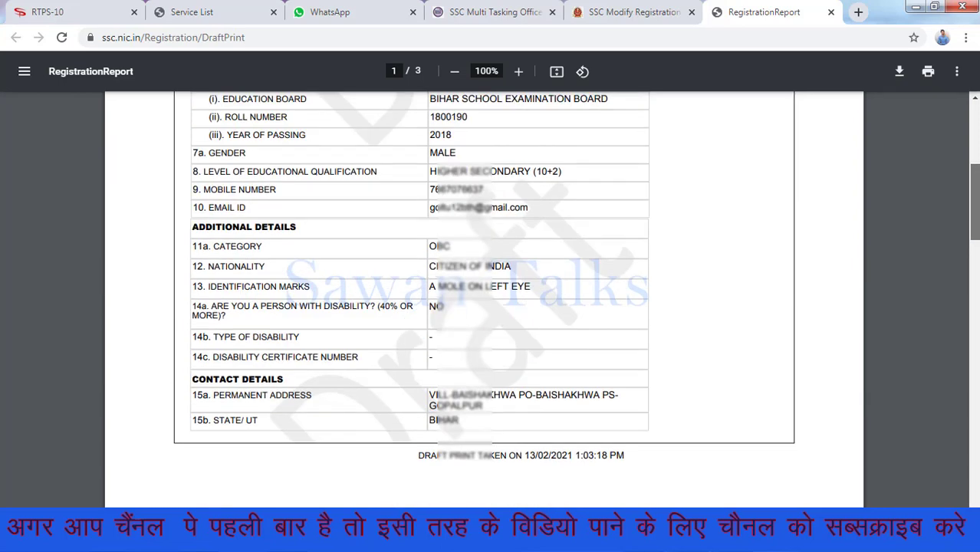
drag(977, 192, 976, 150)
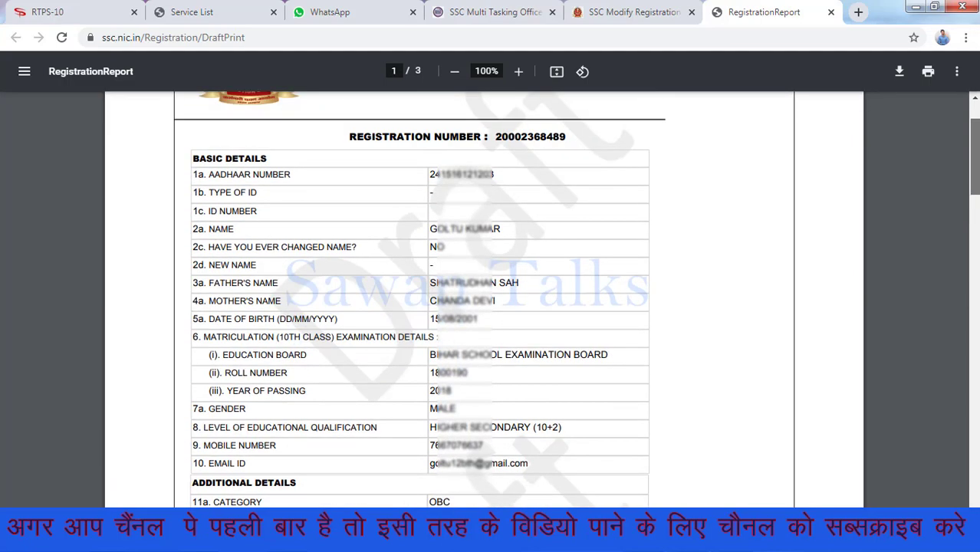
click(617, 9)
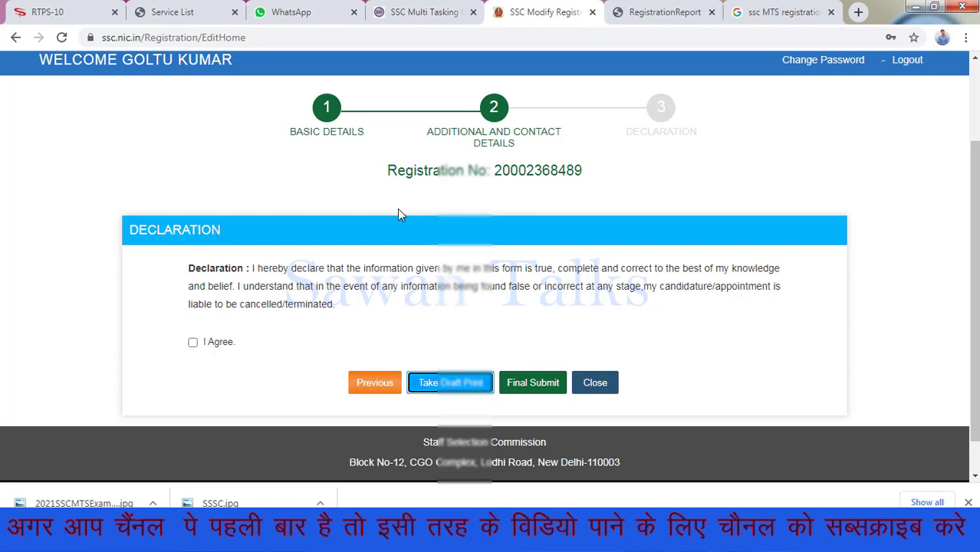
Tick I Agree on the declaration and choose Final Submit to bring up the OTP dialog
click(192, 343)
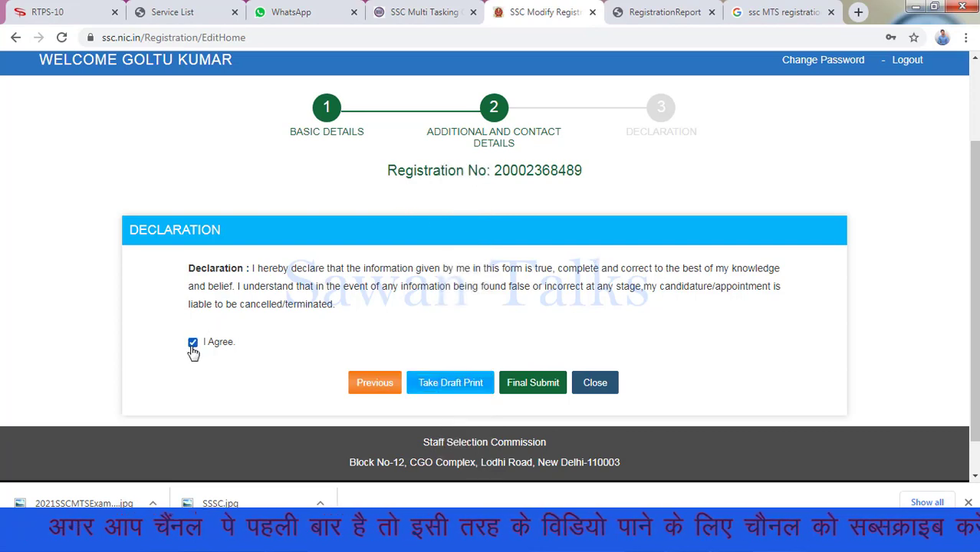
click(532, 388)
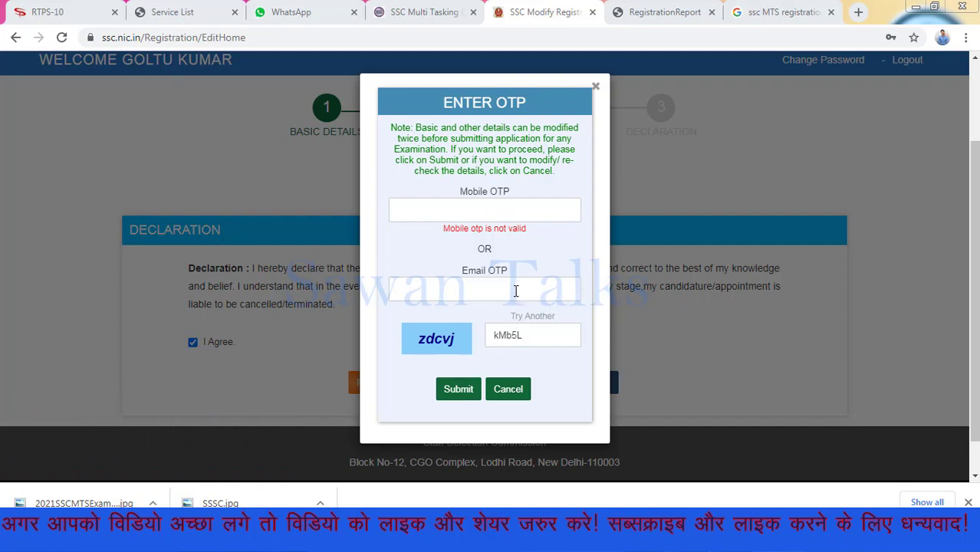
Erase the captcha answer and cancel the Enter OTP dialog without verifying
click(530, 335)
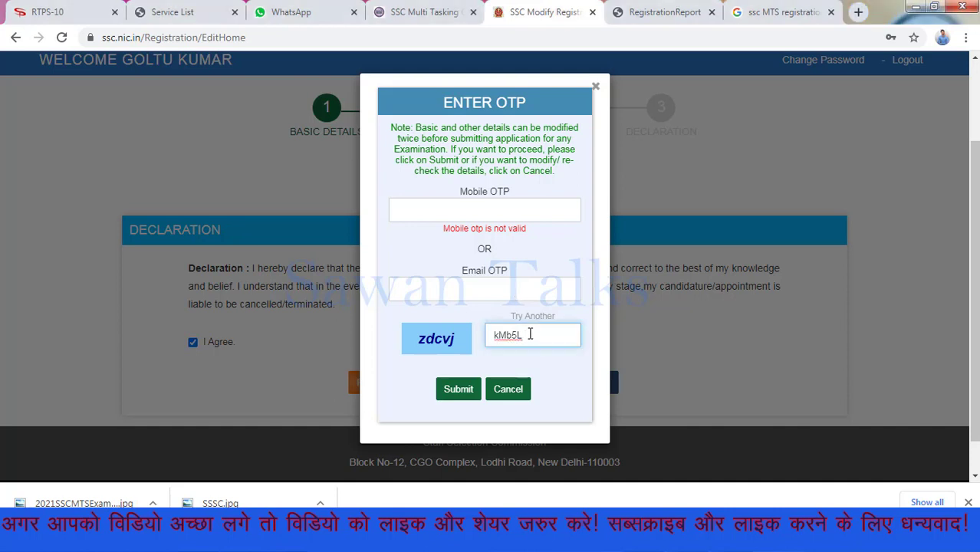
key(BackSpace)
key(BackSpace)
key(BackSpace)
key(BackSpace)
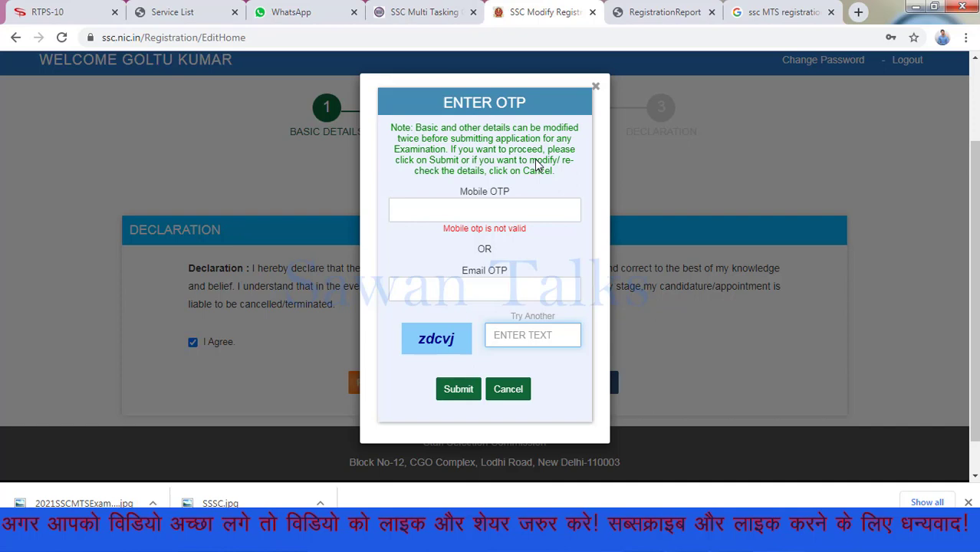
click(508, 389)
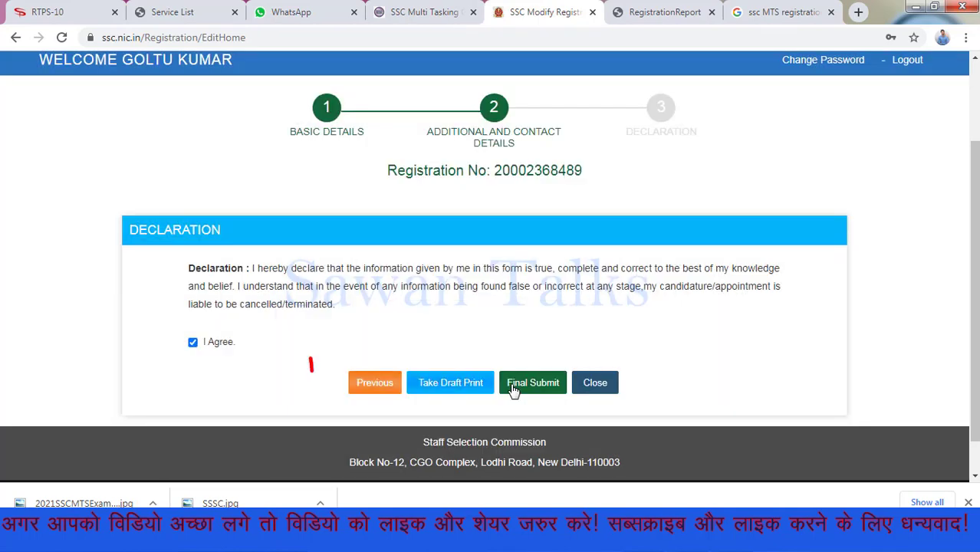